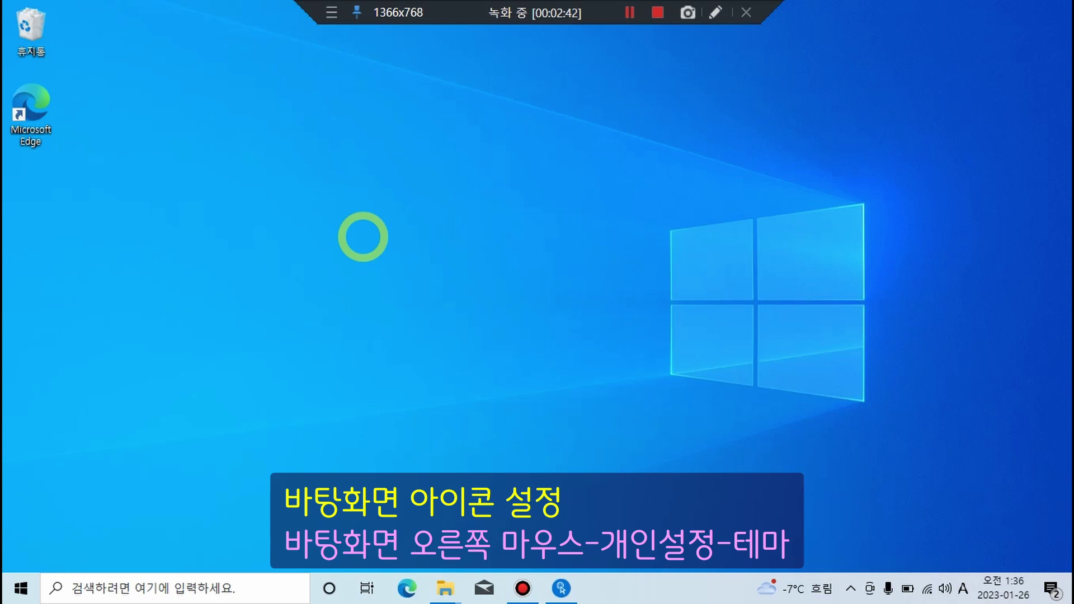
Step: Open the desktop icon settings (바탕 화면 아이콘 설정) from the theme section of the desktop's personalization settings
right_click(453, 296)
right_click(363, 236)
click(418, 443)
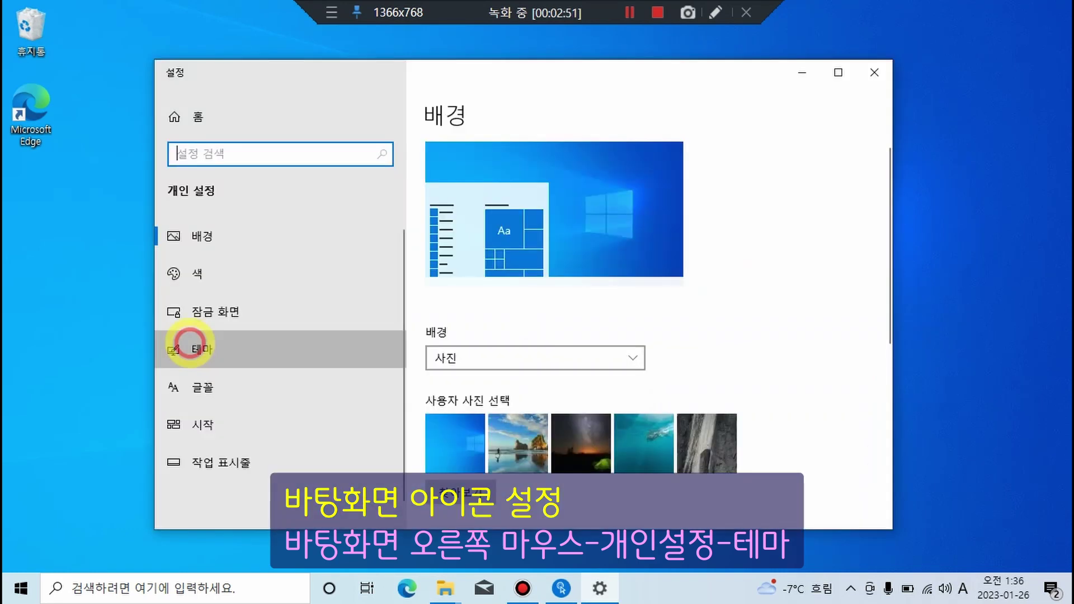
click(189, 342)
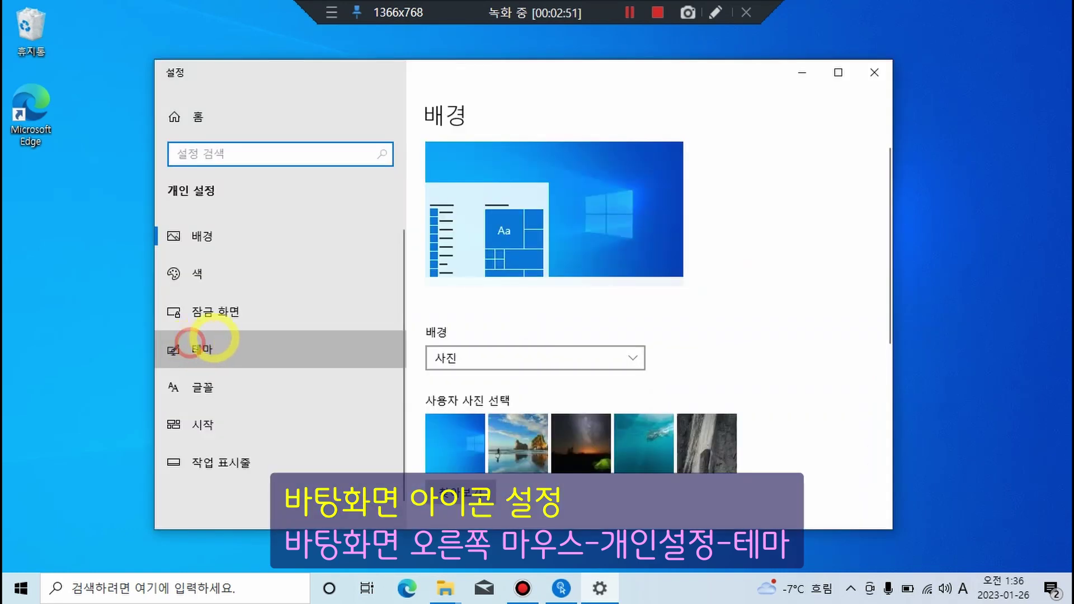
scroll(566, 258, down, 10)
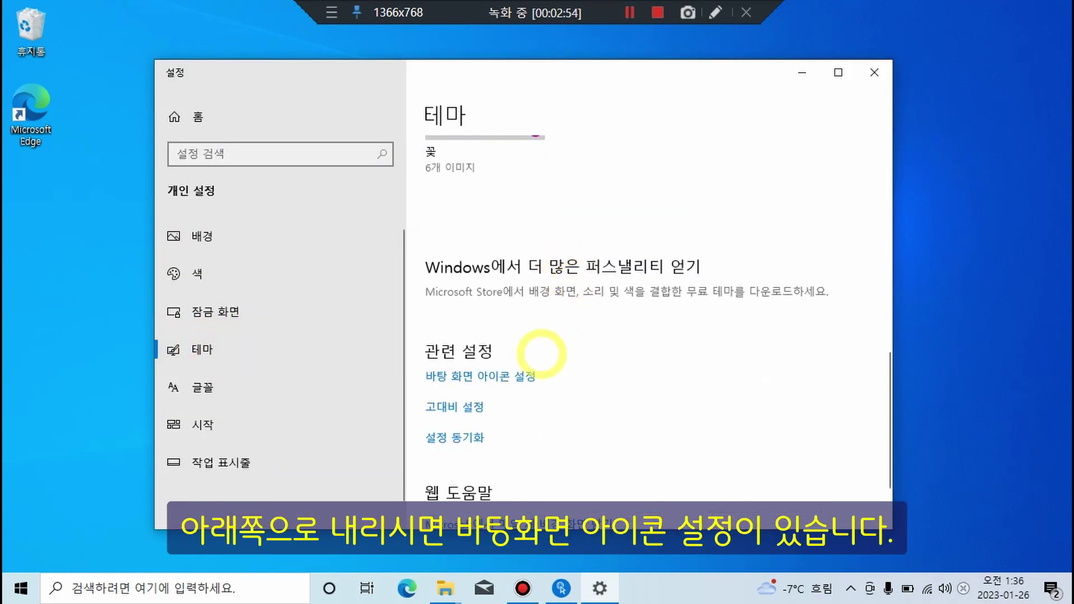
click(502, 375)
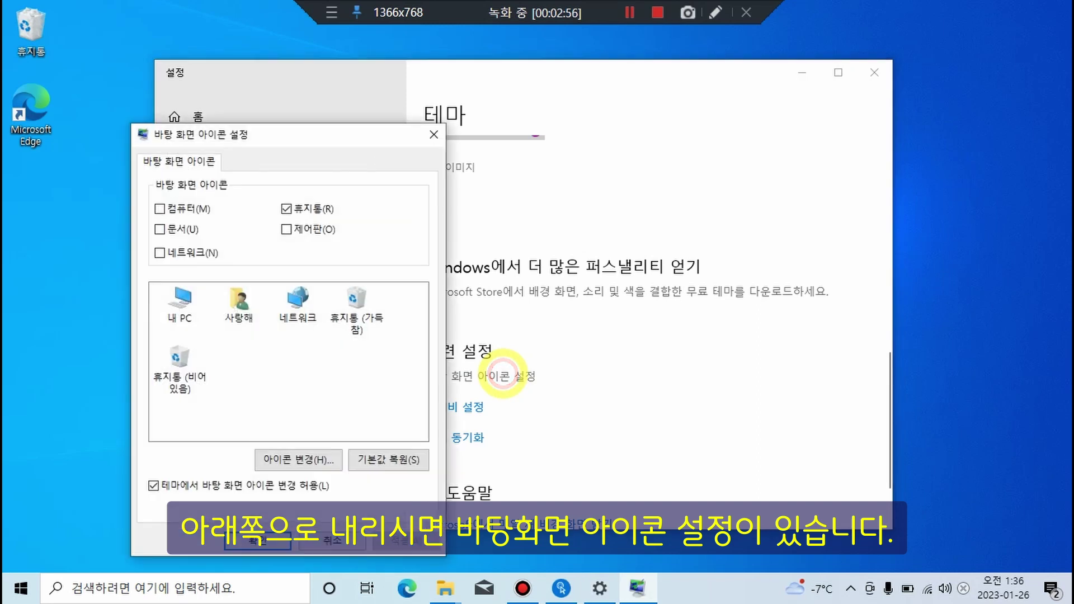
Step: Enable the Computer (컴퓨터), Control Panel (제어판) and Network (네트워크) desktop icons and accept the settings
click(166, 207)
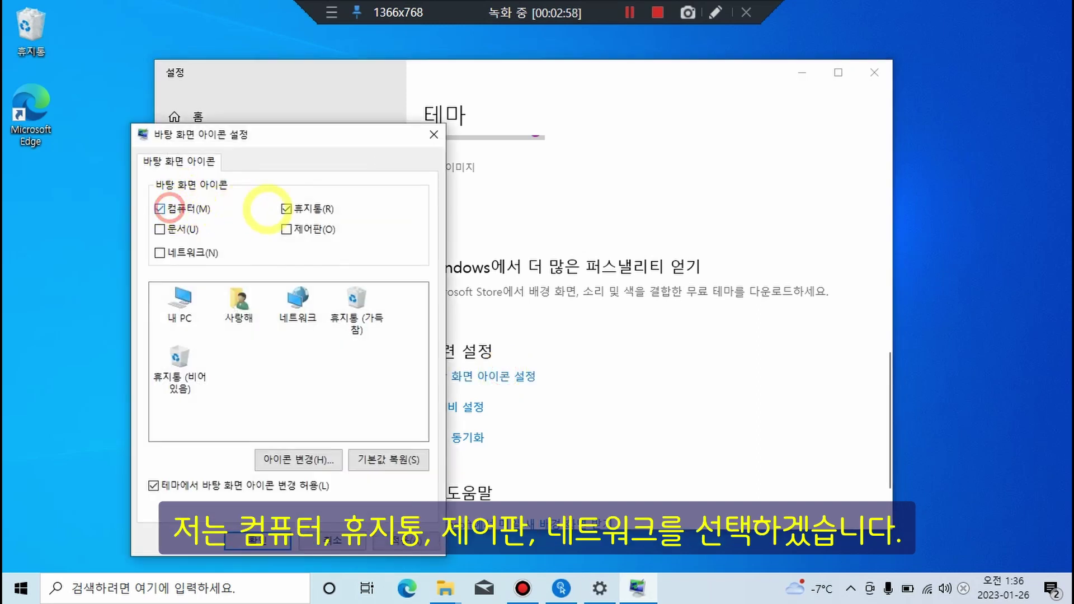
click(287, 228)
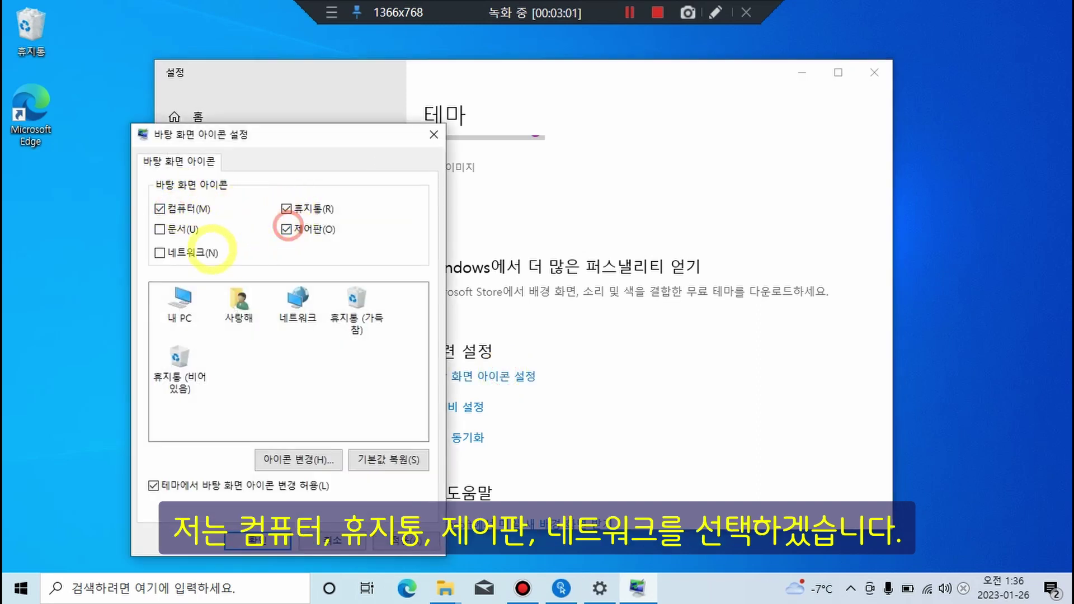
click(167, 252)
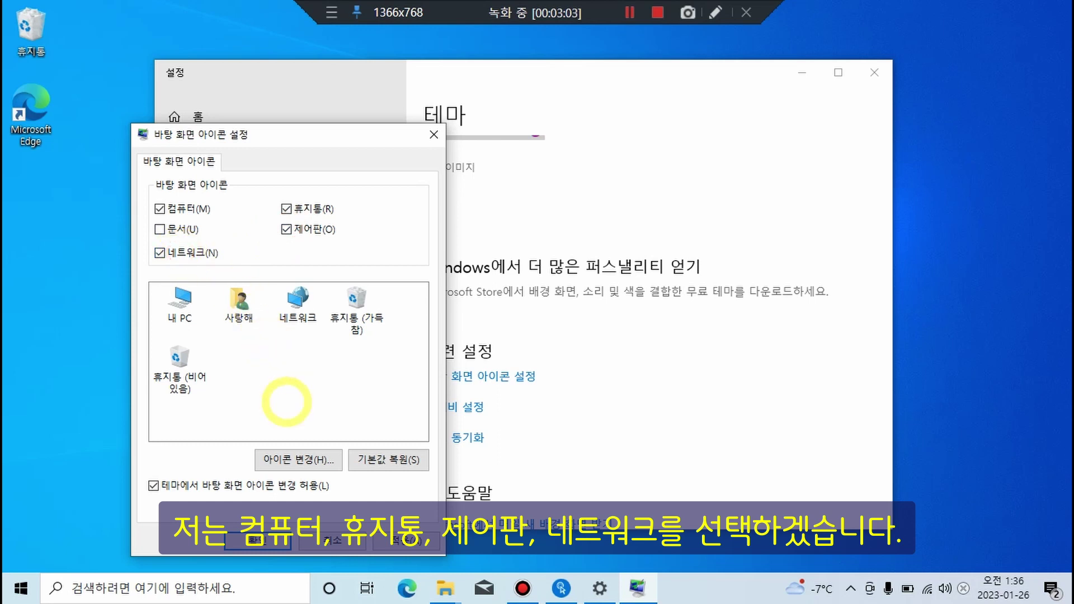
click(258, 541)
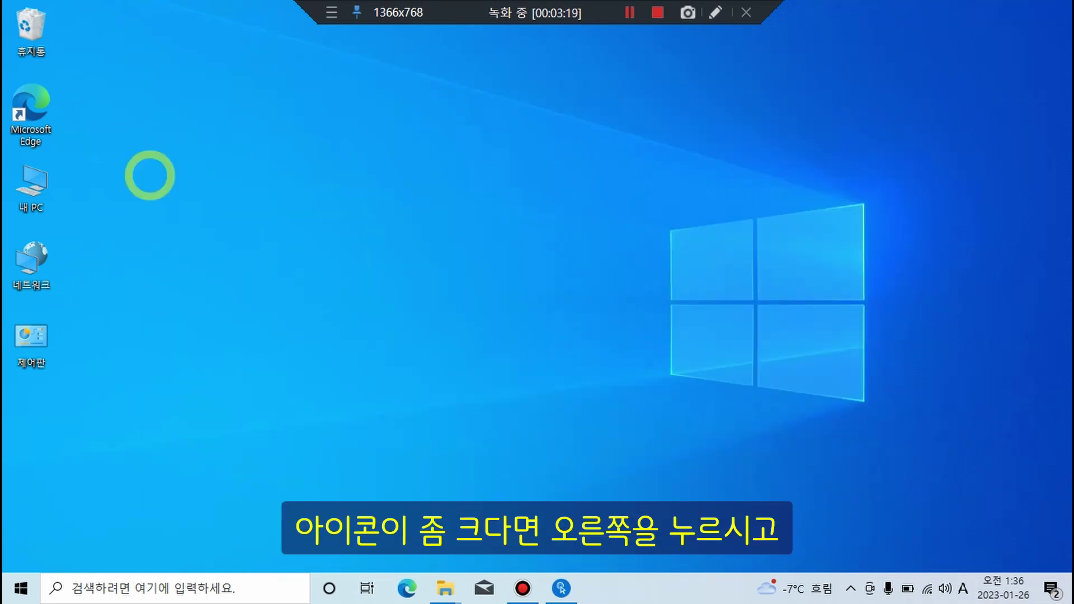
Step: Set the desktop icon view to small icons (작은 아이콘)
right_click(150, 175)
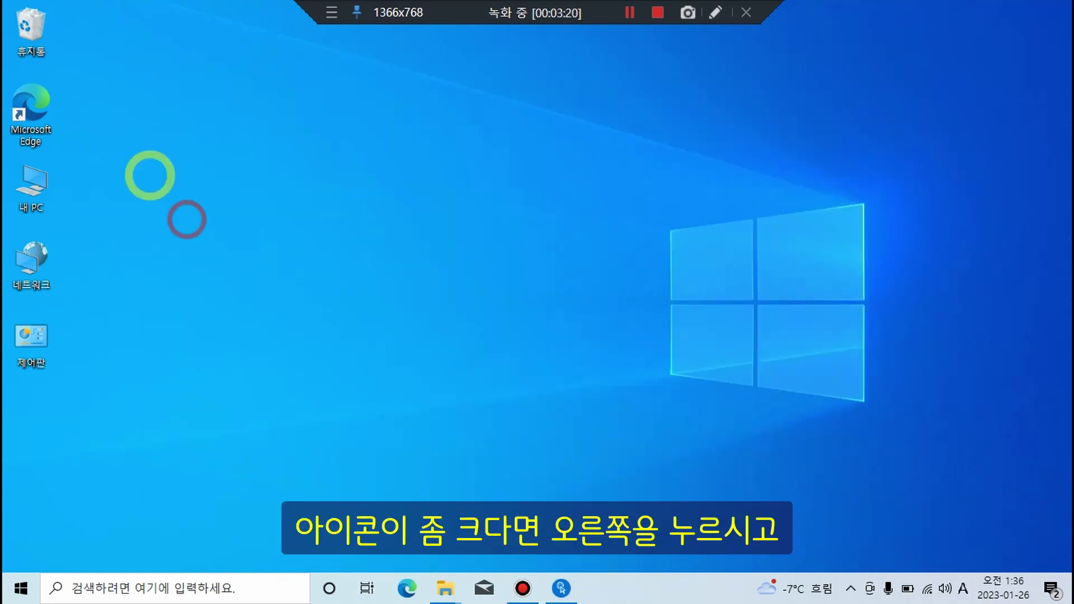
mouse_move(183, 187)
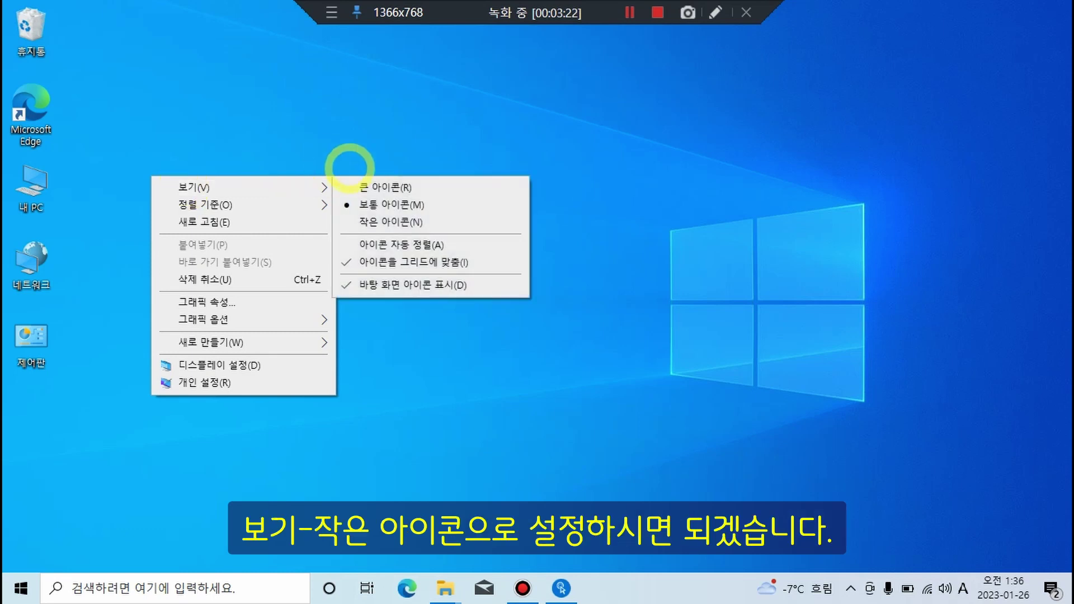
click(372, 218)
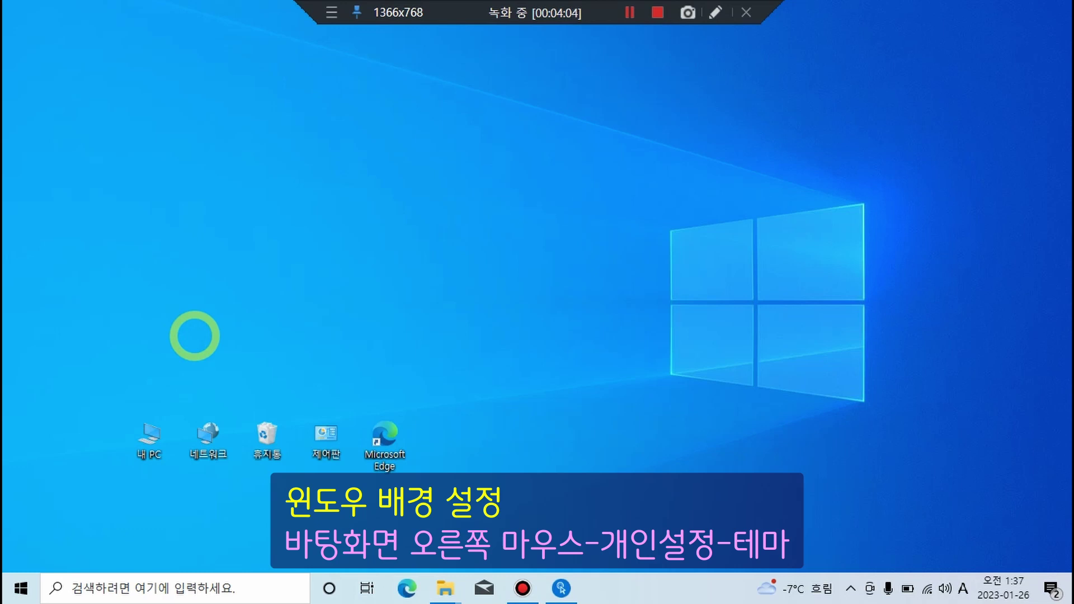
Step: Open the theme (테마) personalization settings and go to the Microsoft Store page offering more themes
right_click(462, 219)
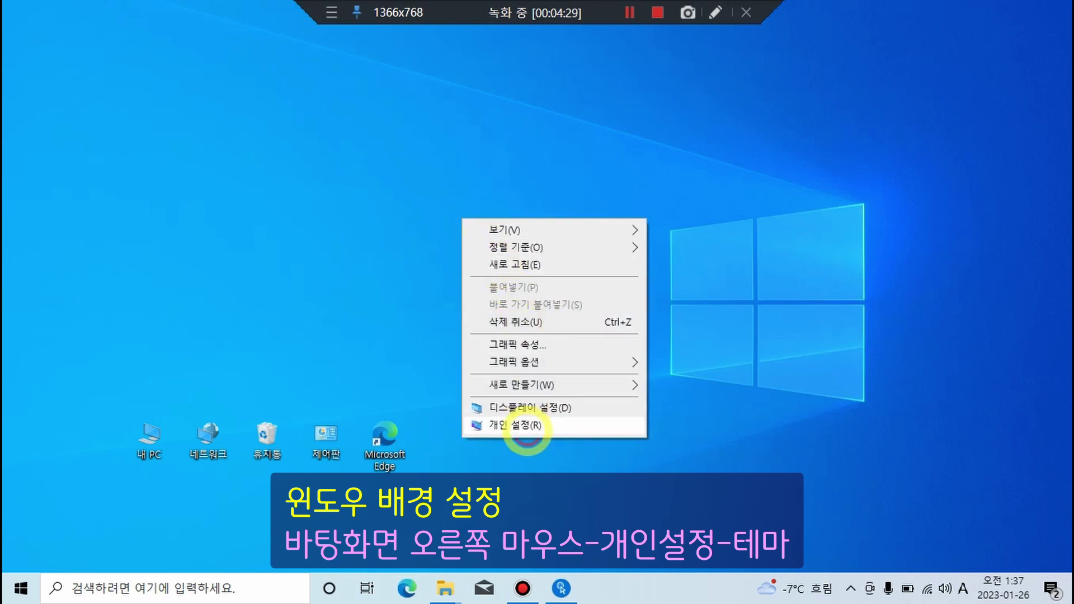
click(528, 425)
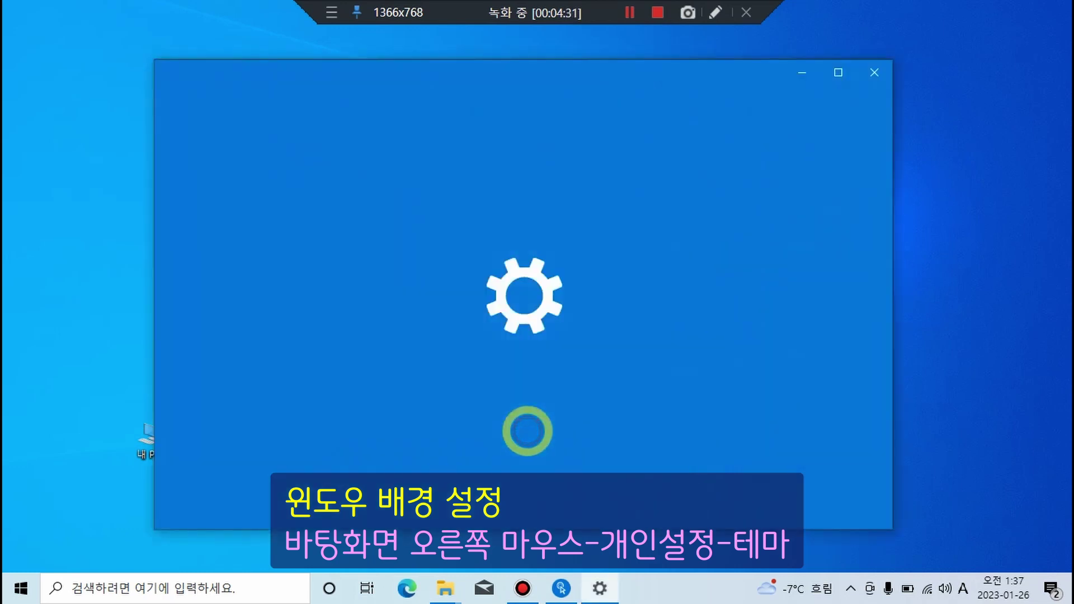
click(233, 348)
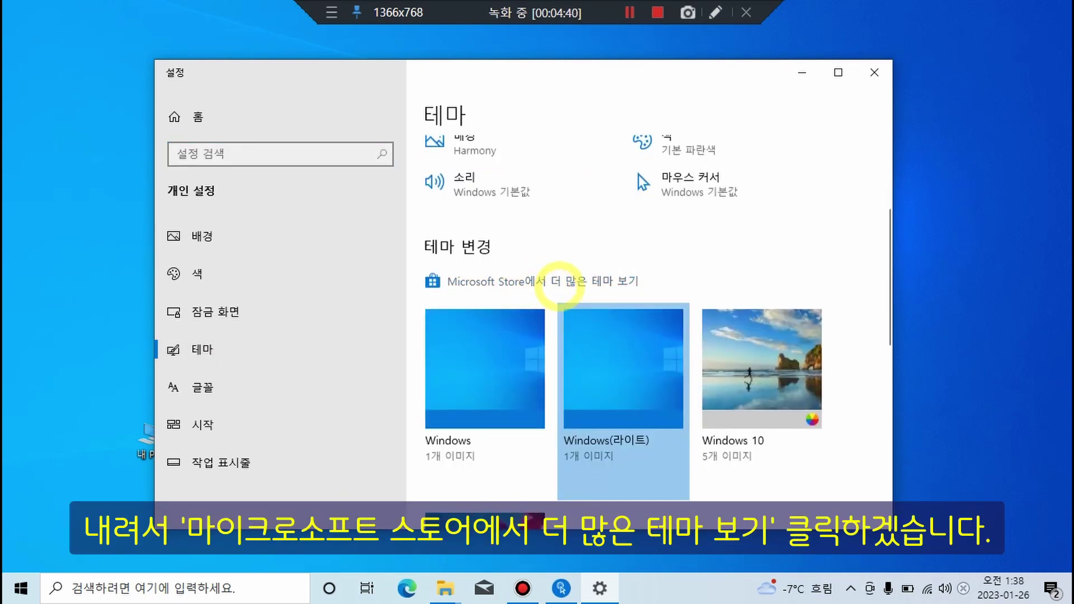
click(560, 283)
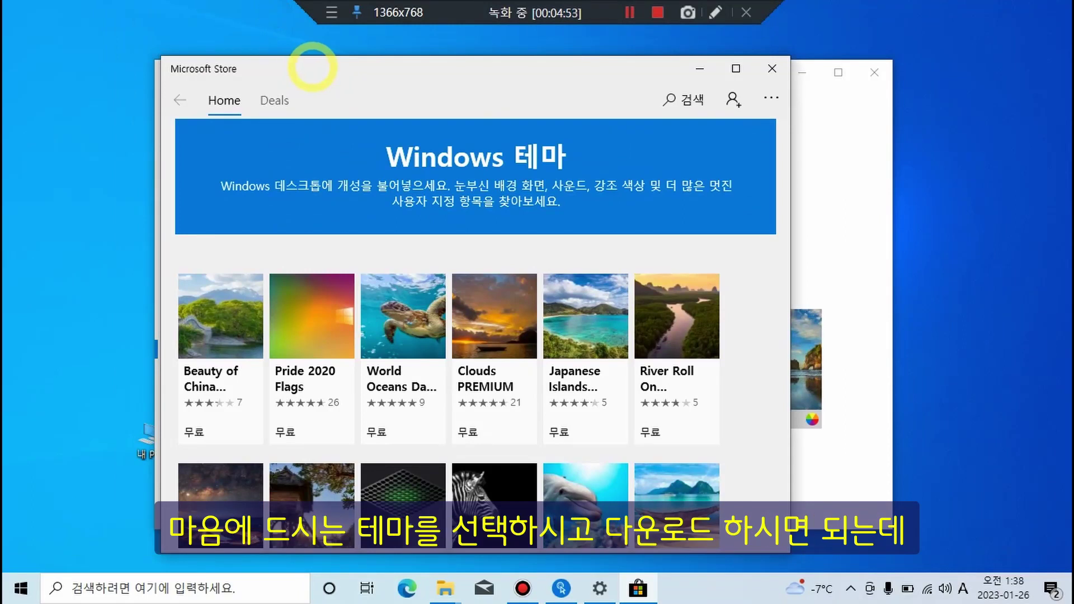
Step: Install the free Water Retreat PREMIUM theme without signing in to Microsoft, and apply it to the desktop
scroll(615, 308, down, 3)
click(676, 359)
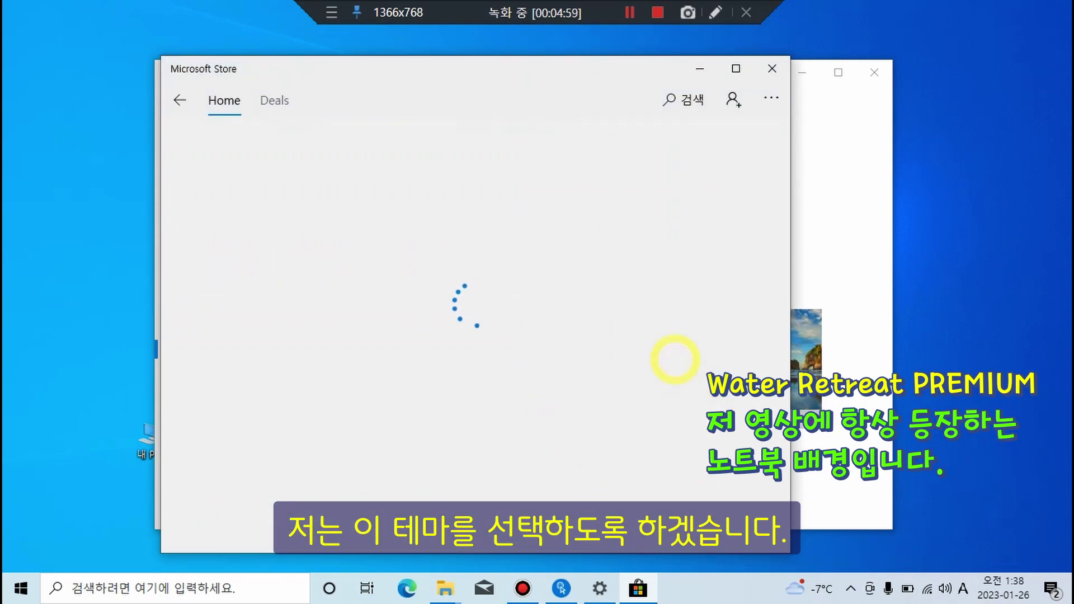
click(520, 528)
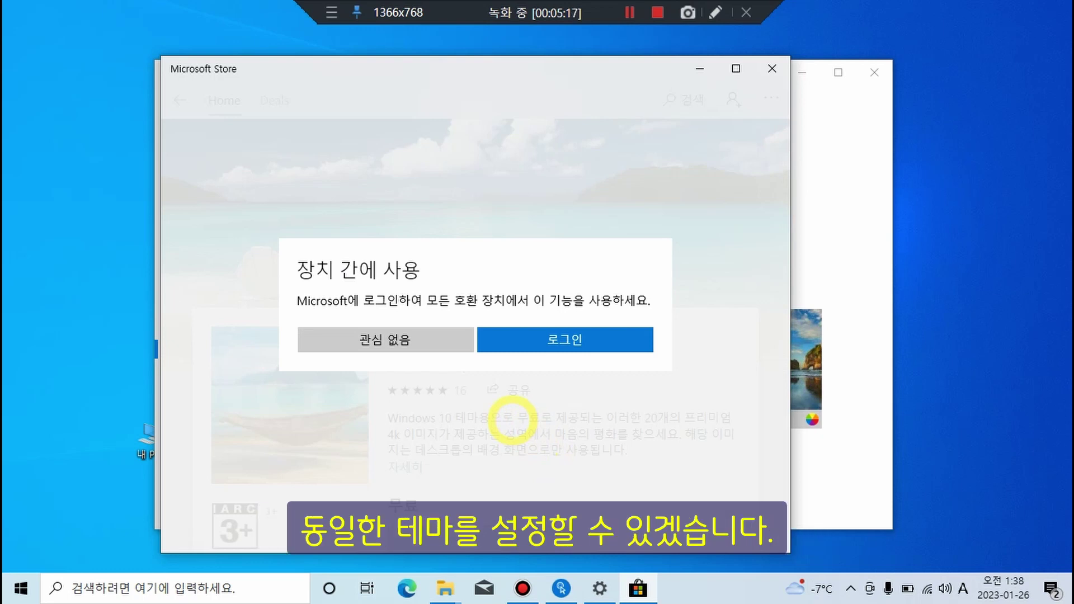
click(380, 349)
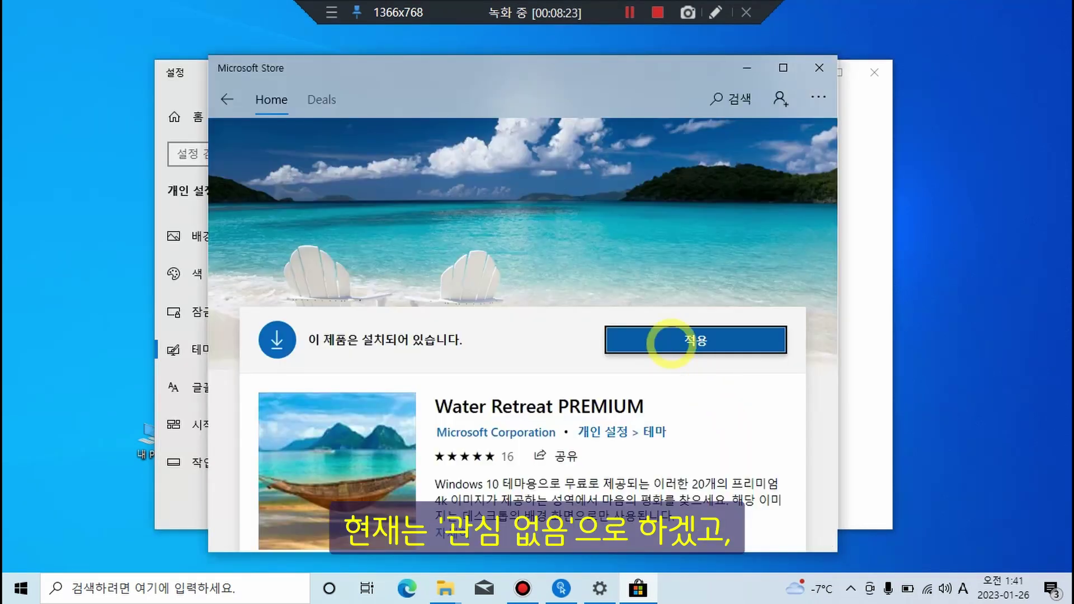
click(670, 342)
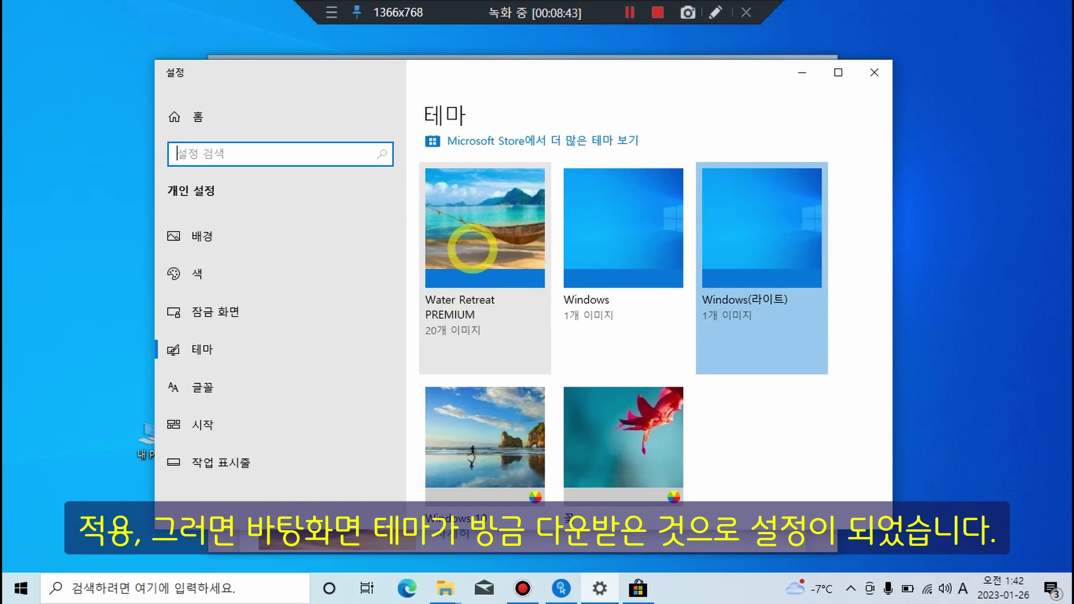
click(472, 248)
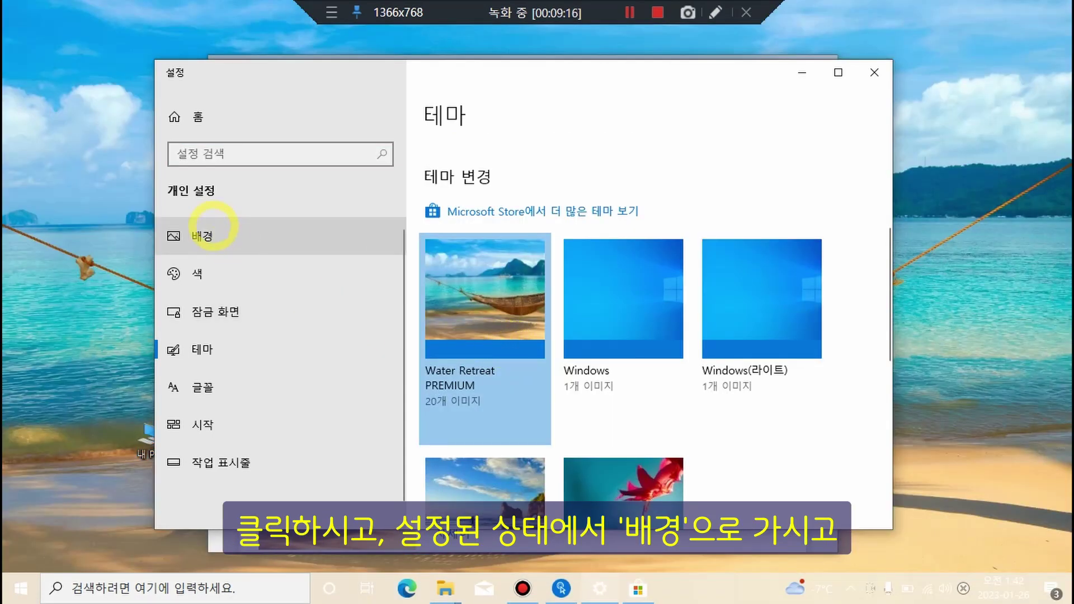
Step: Set the desktop background slideshow's picture change interval to 30 minutes (30분)
click(205, 237)
scroll(504, 335, down, 5)
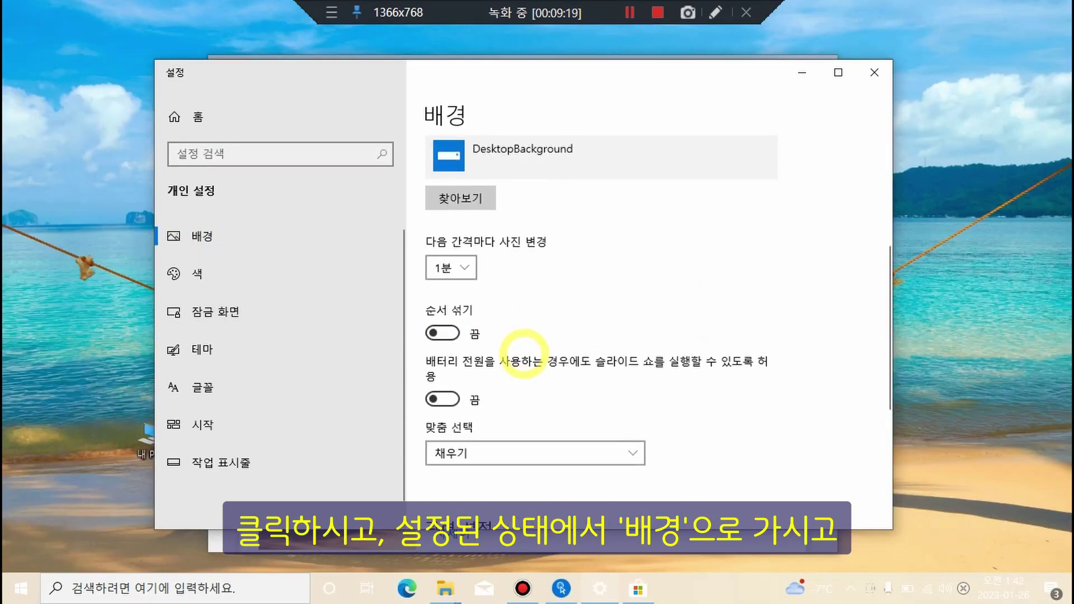
click(460, 267)
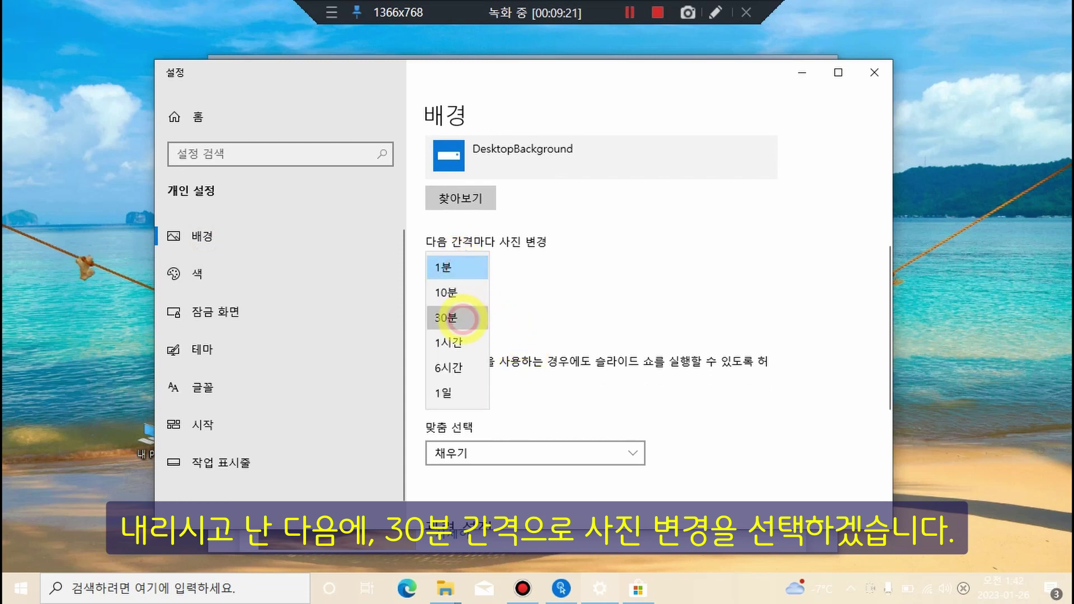
click(465, 315)
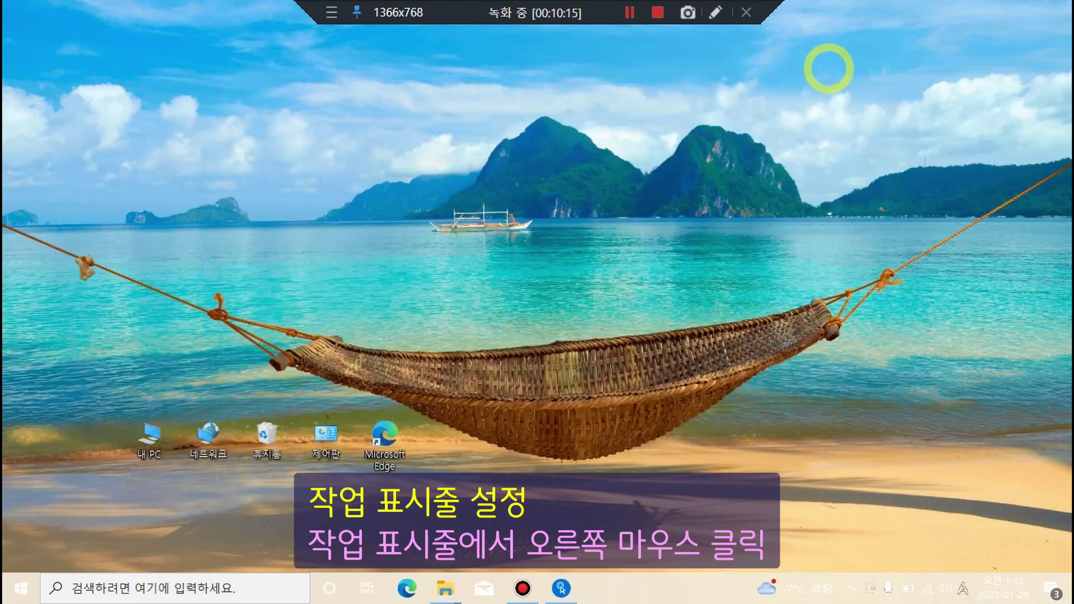
Step: Hide the Task View button on the taskbar and show search as an icon only (검색 아이콘 표시)
right_click(666, 590)
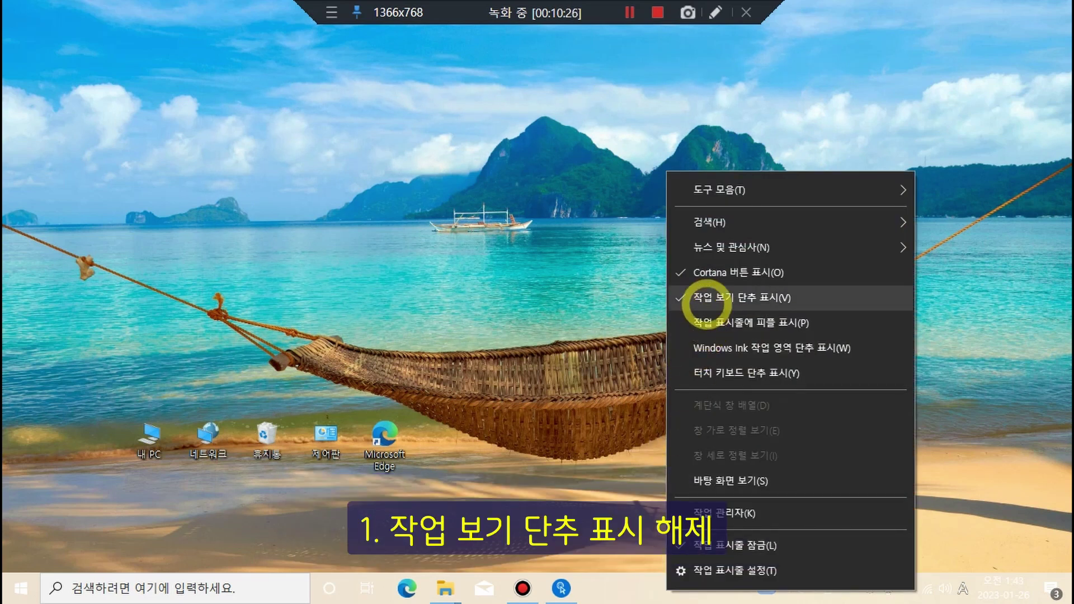
click(707, 299)
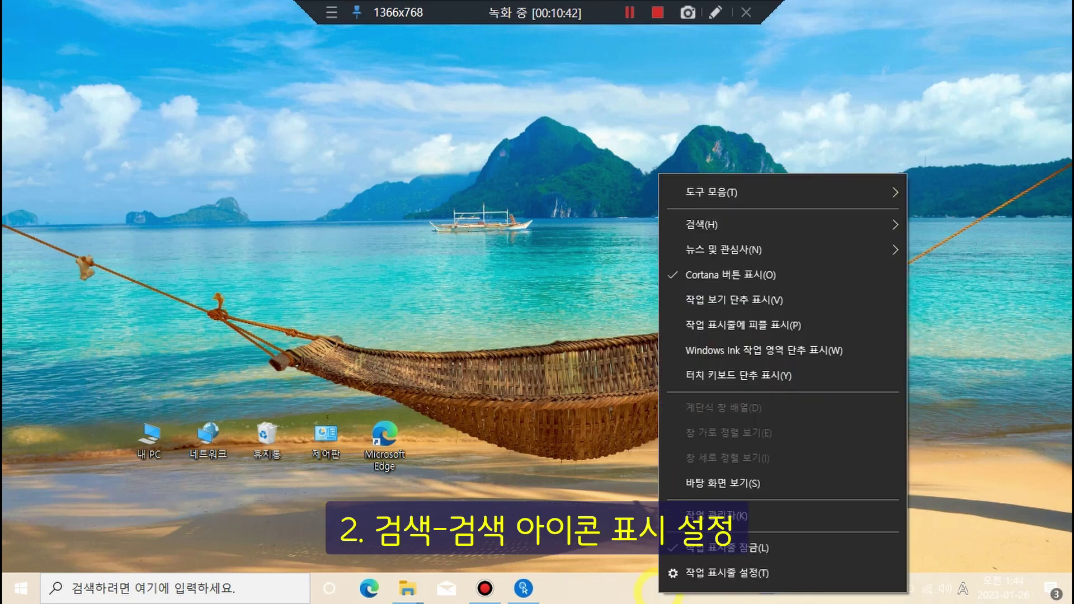
mouse_move(677, 224)
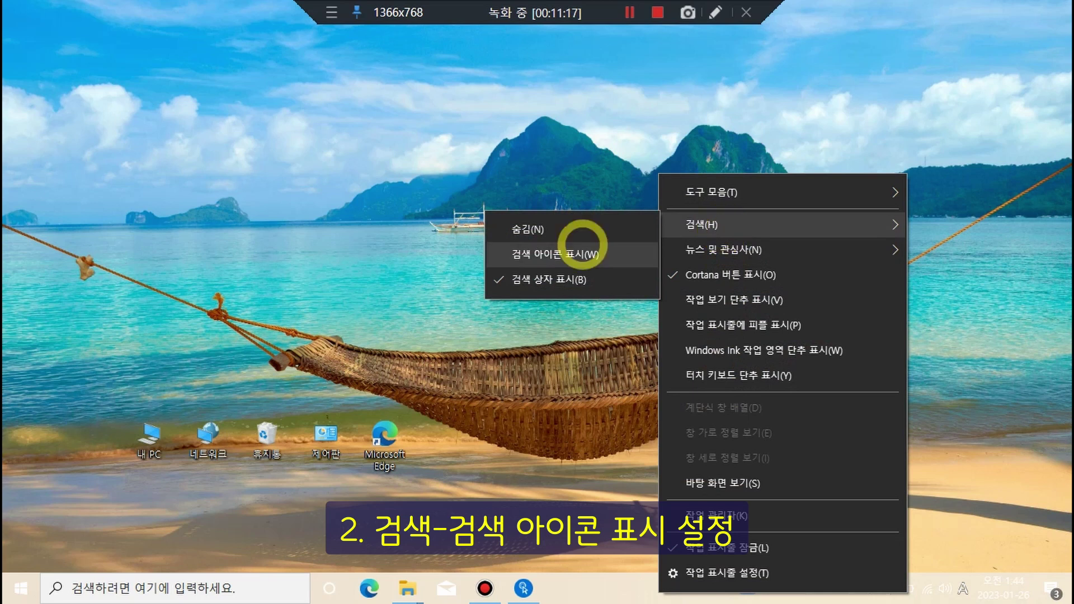
click(582, 252)
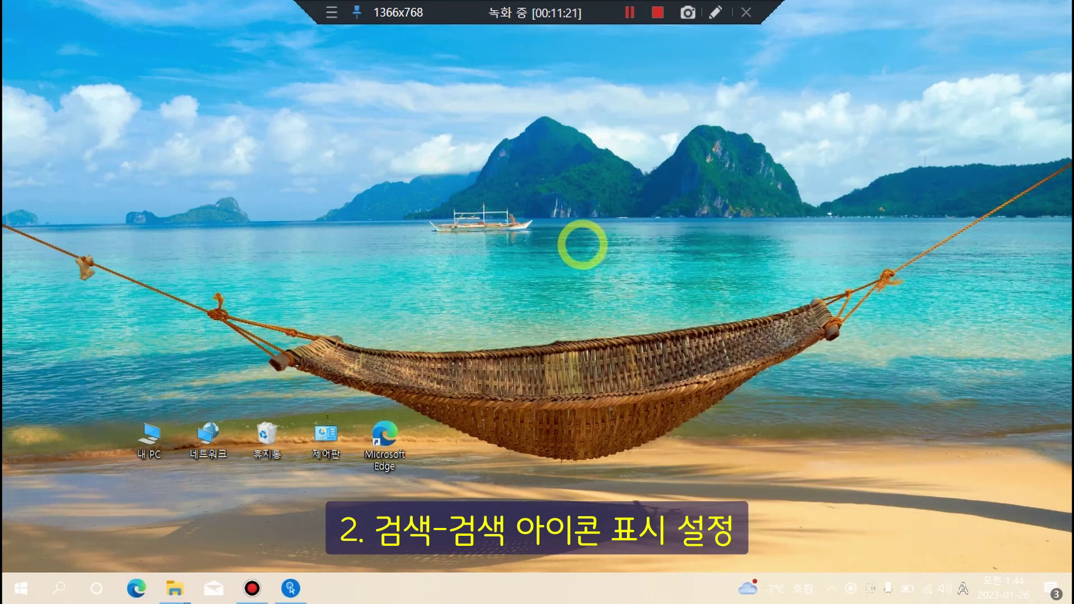
Step: Unpin the Mail (메일) app from the taskbar and turn off News and Interests (뉴스 및 관심사)
right_click(214, 587)
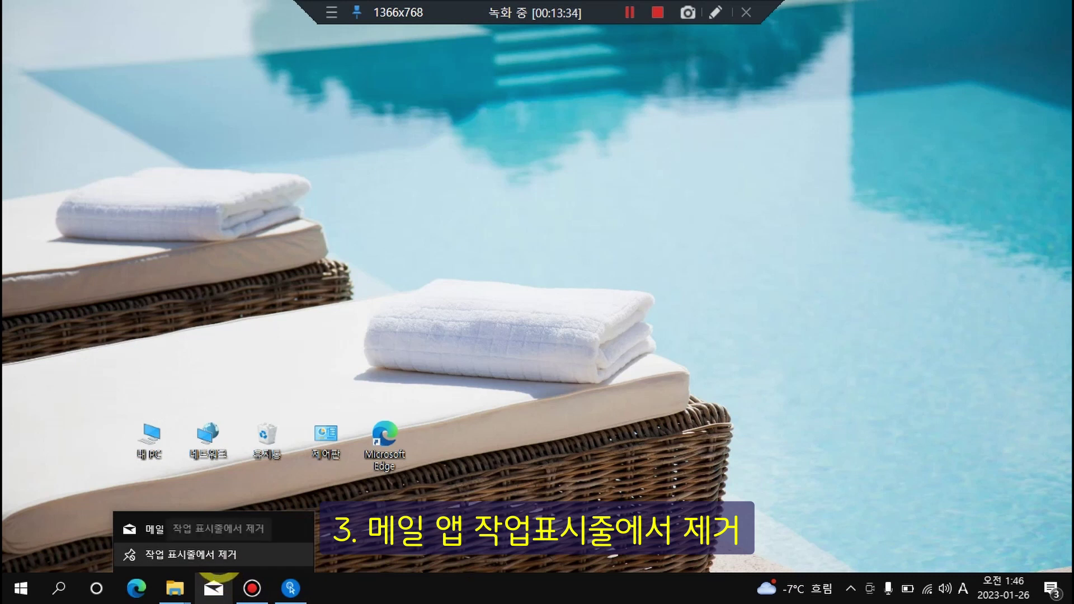
click(184, 555)
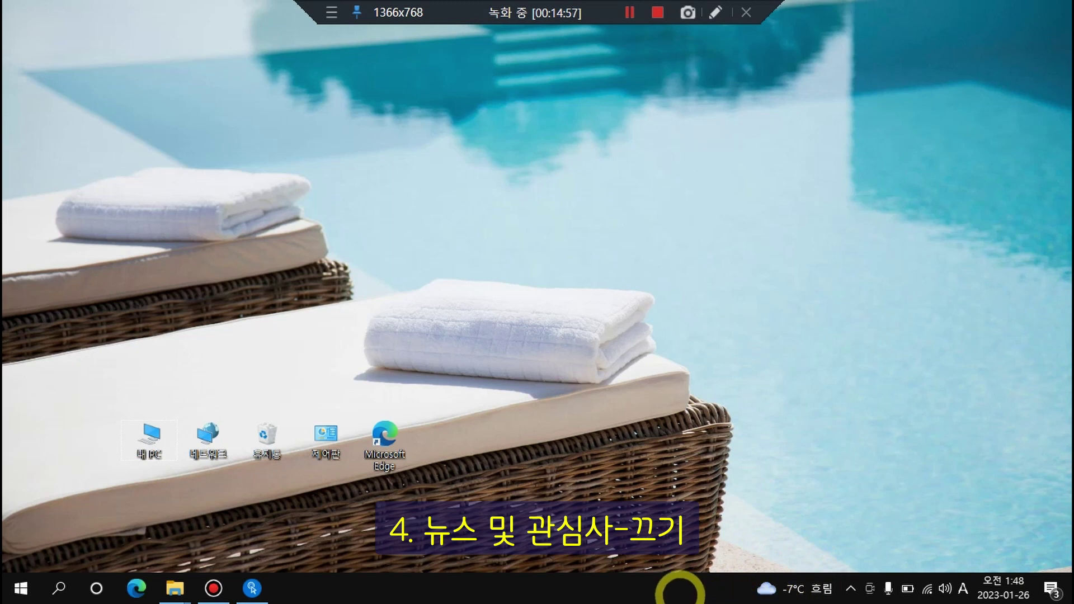
right_click(680, 592)
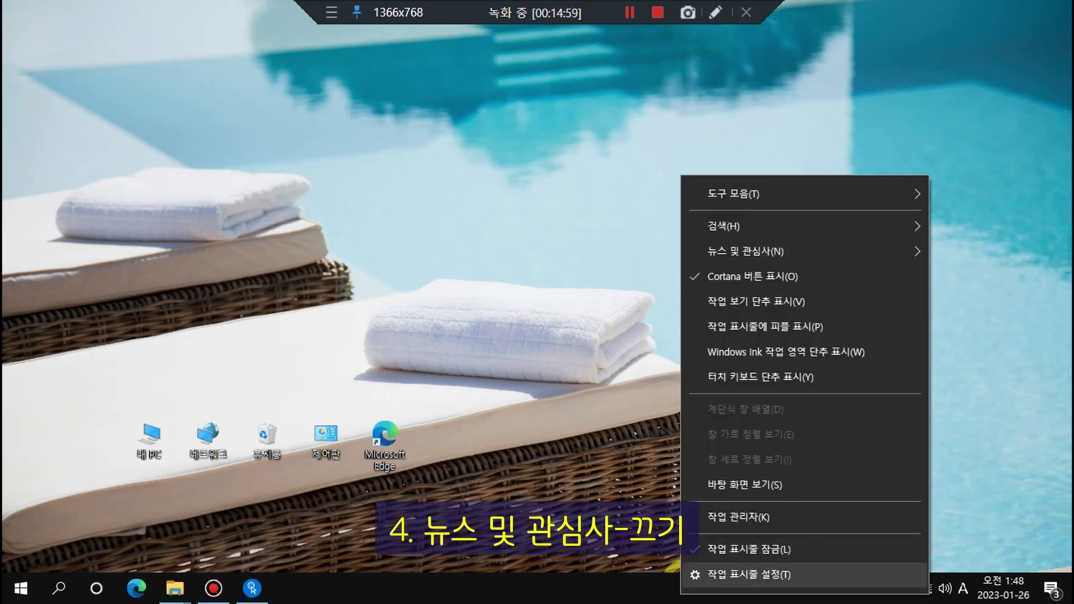
mouse_move(724, 251)
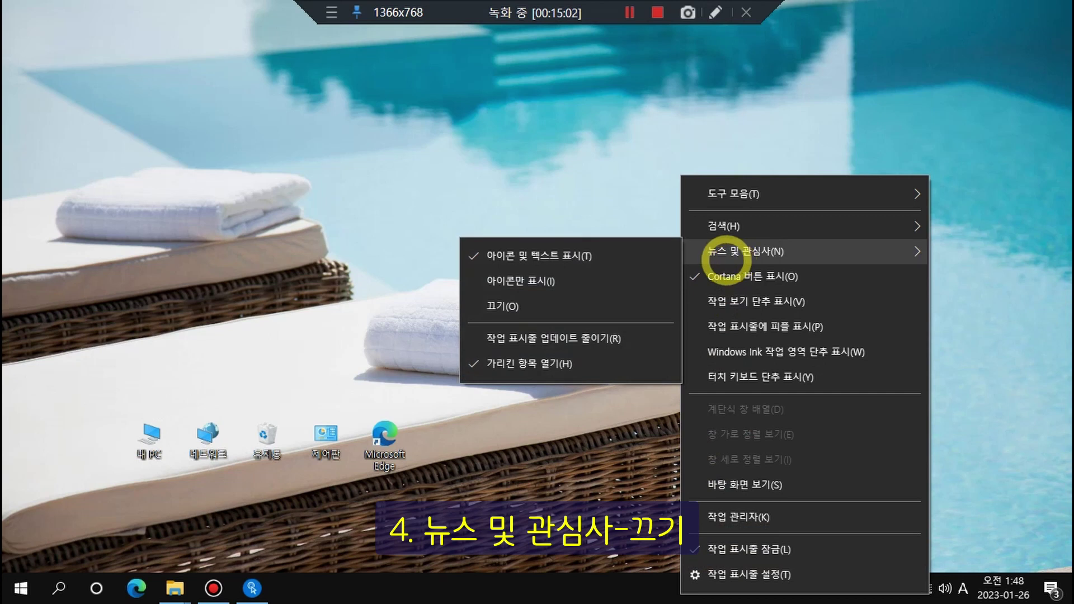
click(554, 303)
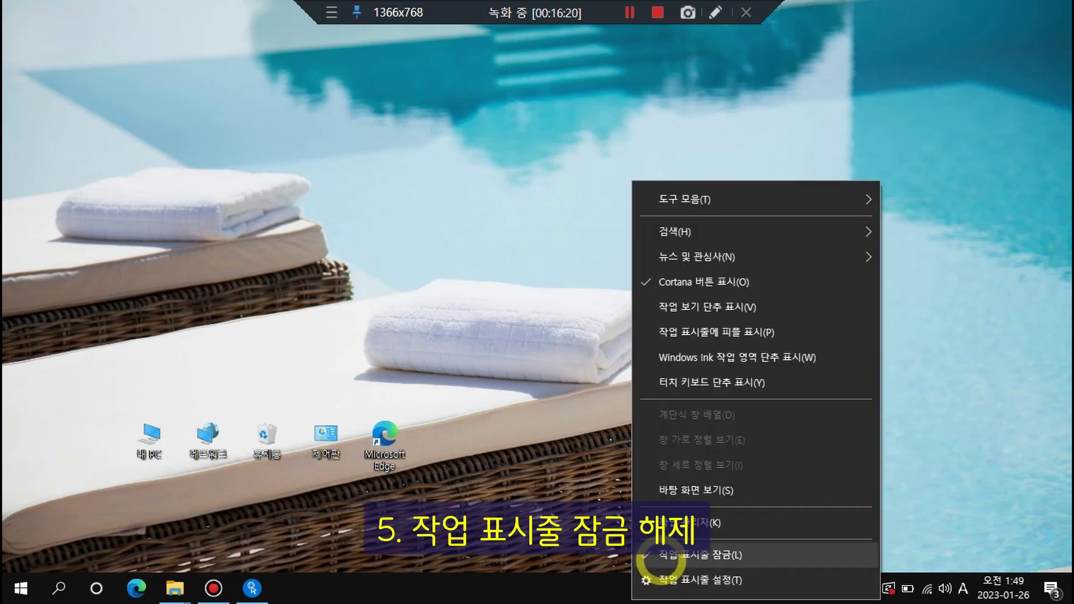
Step: Unlock the taskbar and turn on small taskbar buttons (작은 작업 표시줄 단추 사용) in the taskbar settings
click(661, 555)
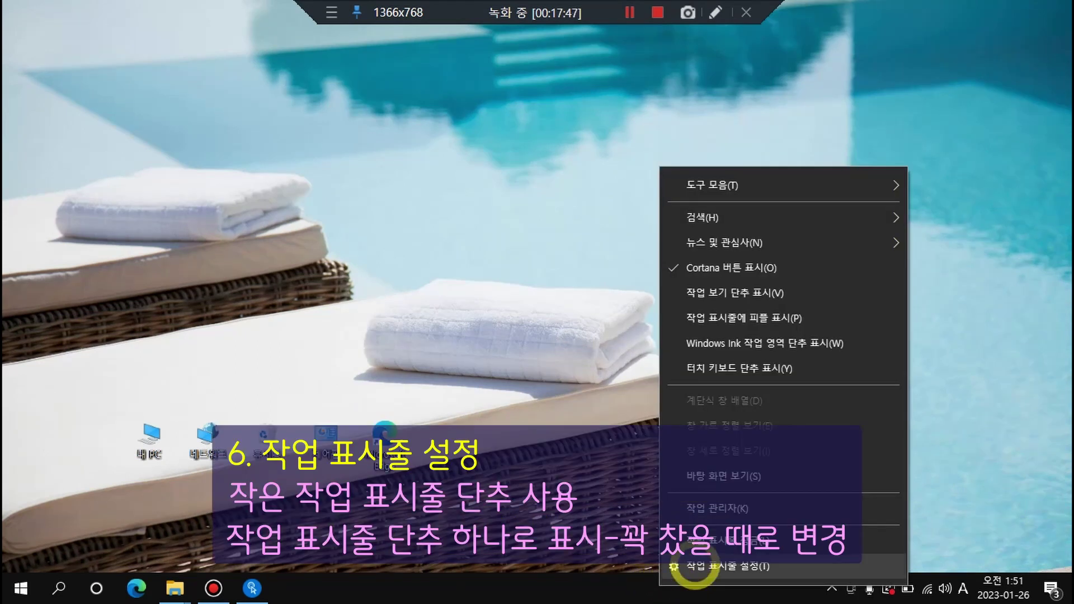
click(694, 566)
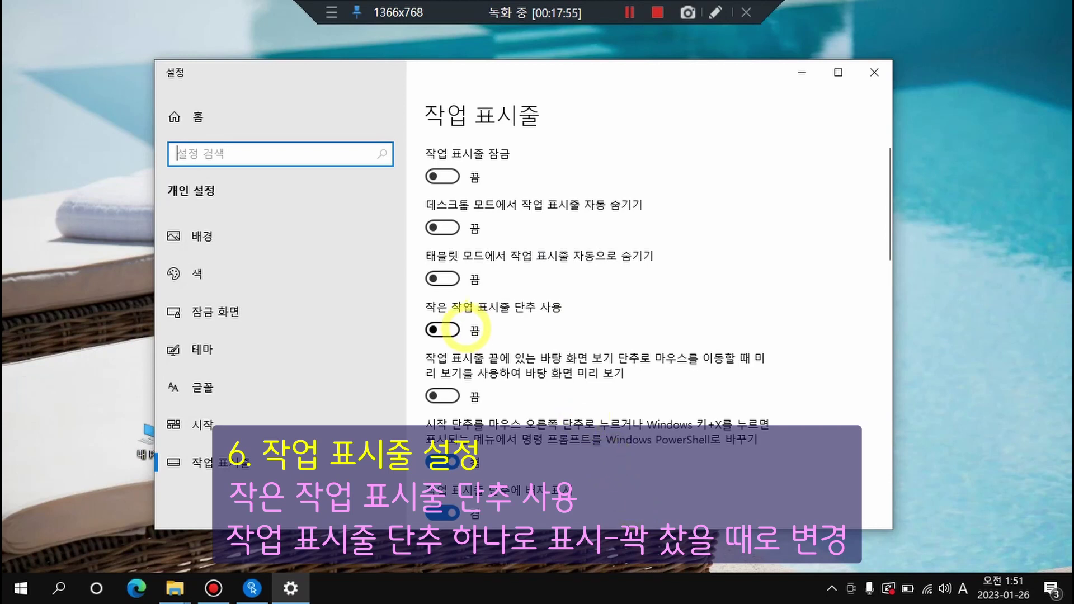
click(445, 329)
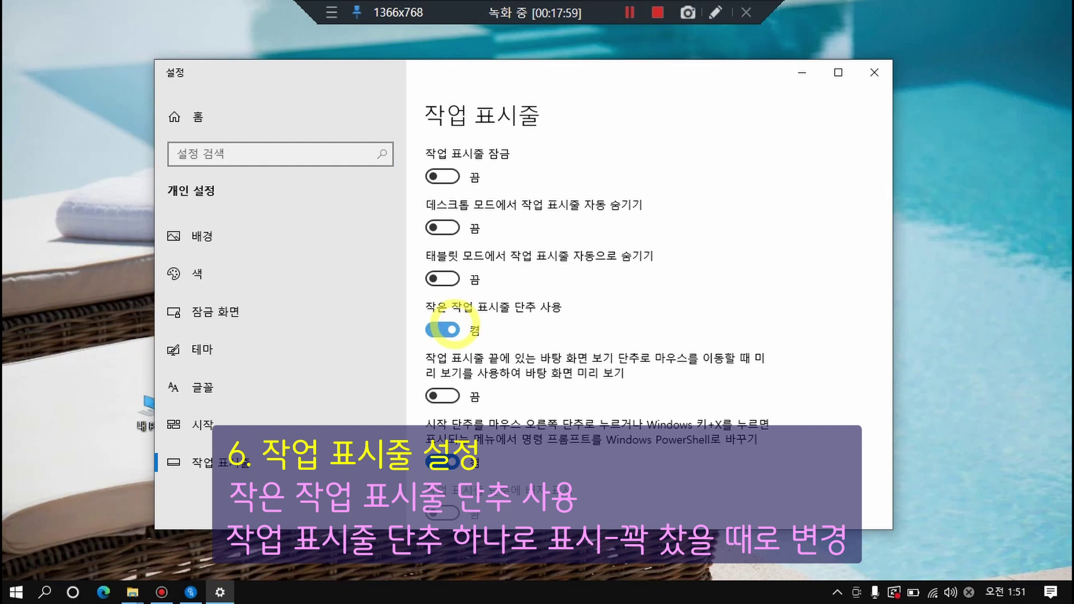
Step: Set the taskbar buttons to combine only when the taskbar is full (작업 표시줄이 꽉 찼을 때)
scroll(473, 328, down, 5)
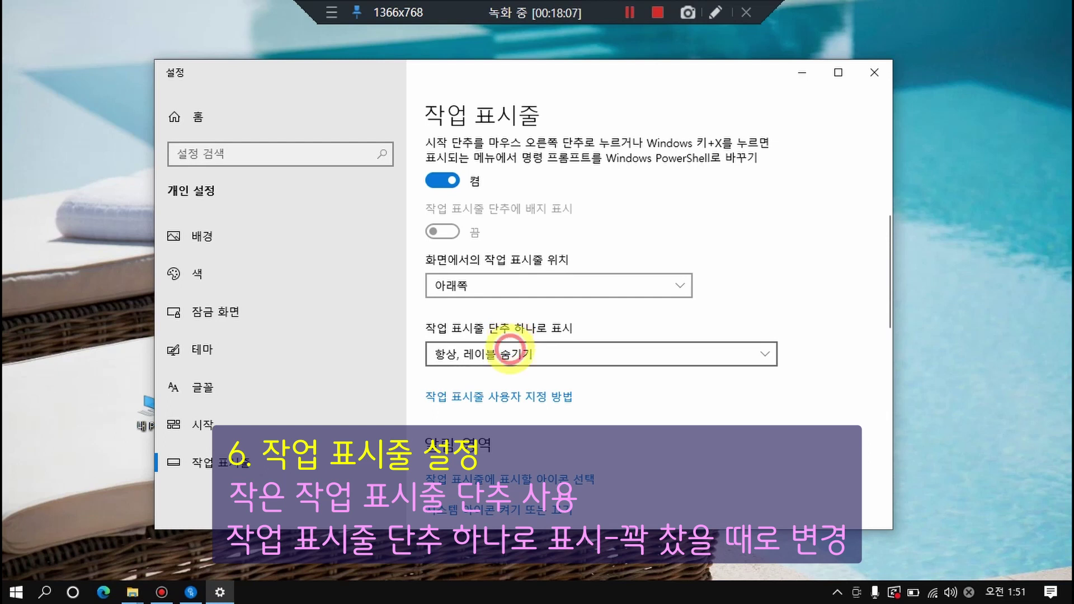
click(510, 349)
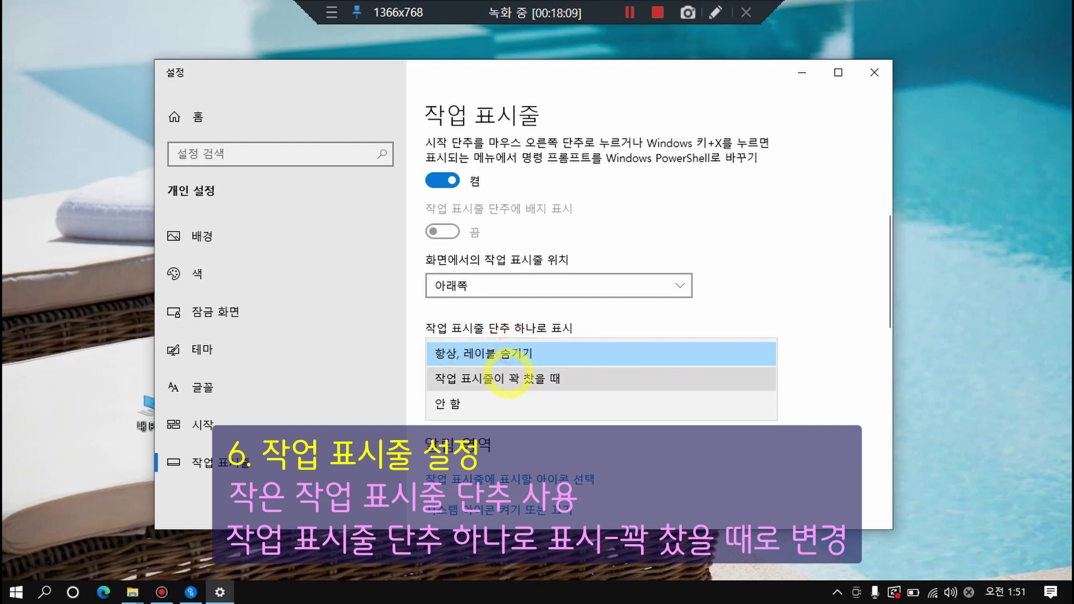
click(508, 378)
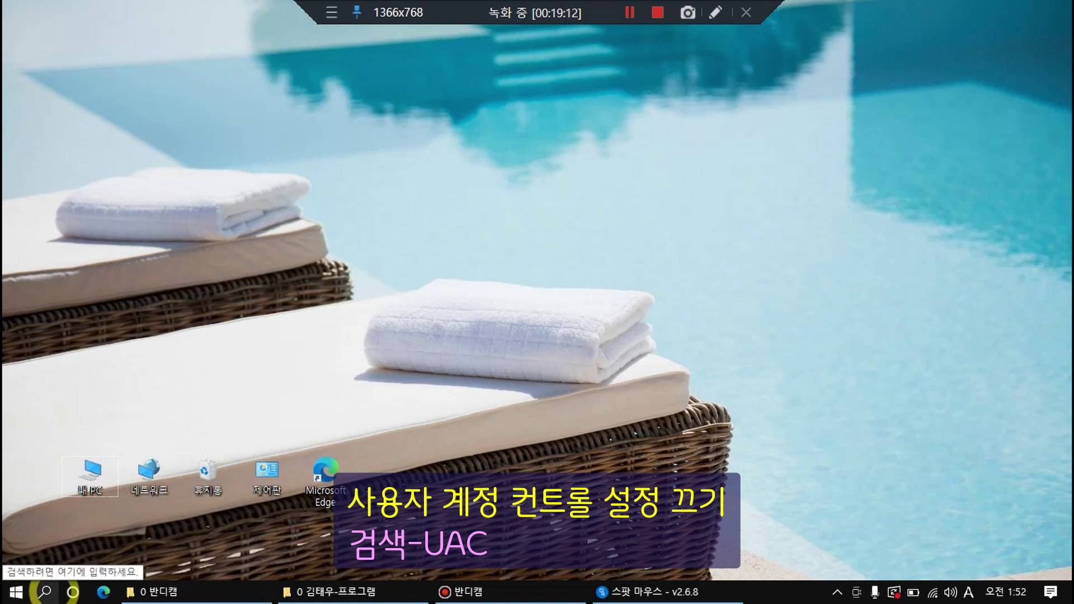
Step: Find the User Account Control settings by searching for uac and set notifications to never notify (알리지 않음)
click(44, 592)
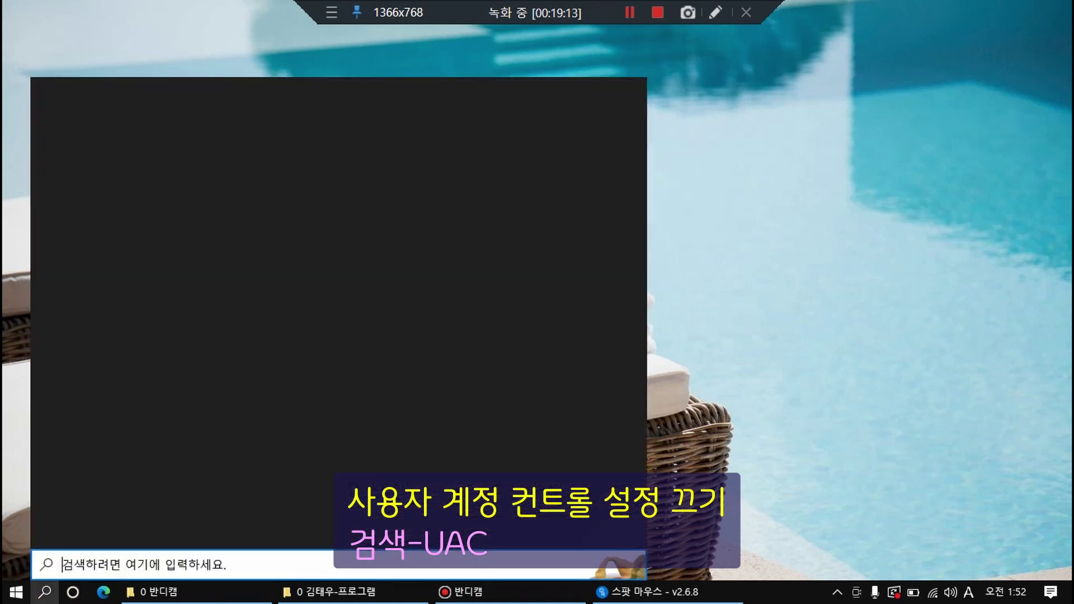
text(uac)
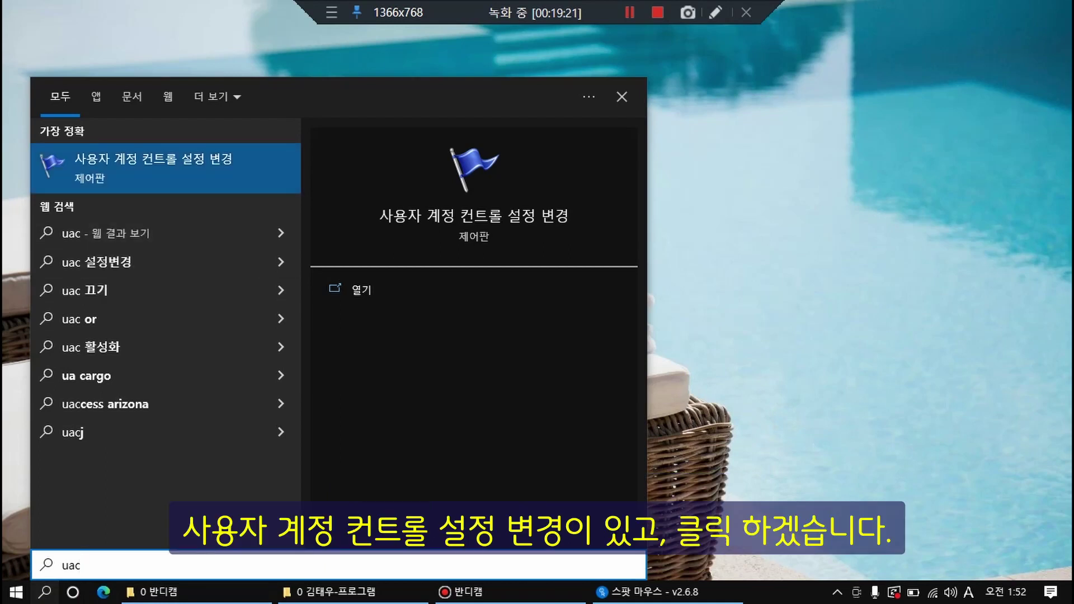
click(174, 172)
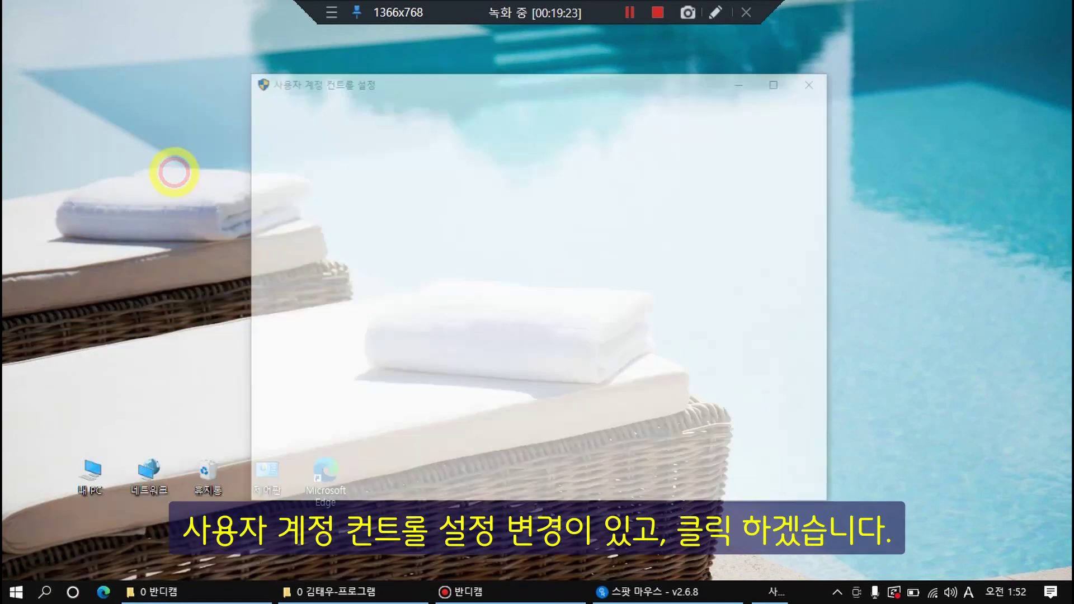
drag(351, 259, 368, 363)
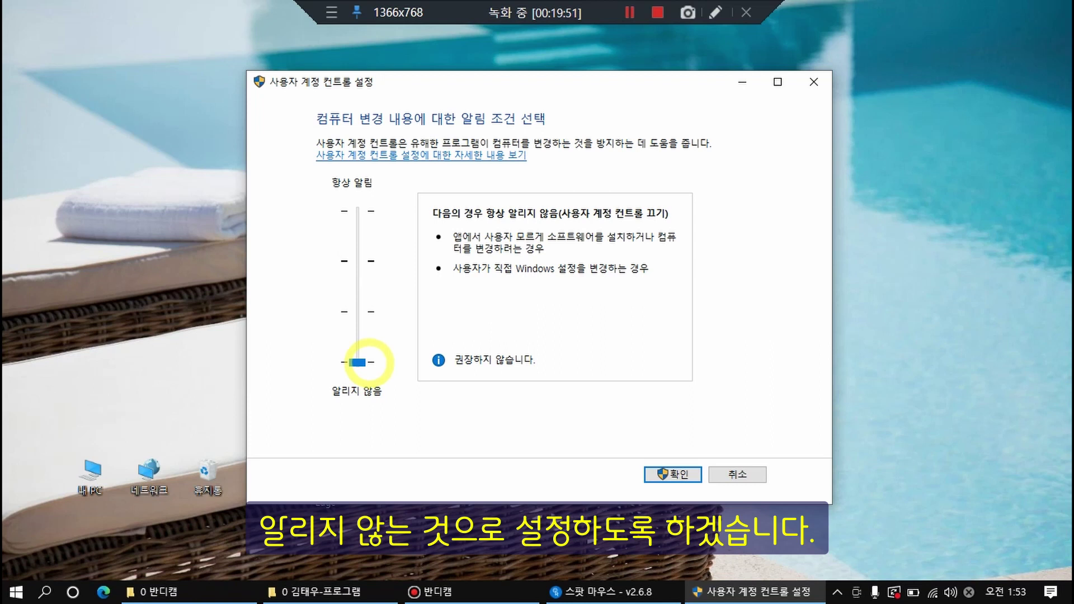
click(673, 475)
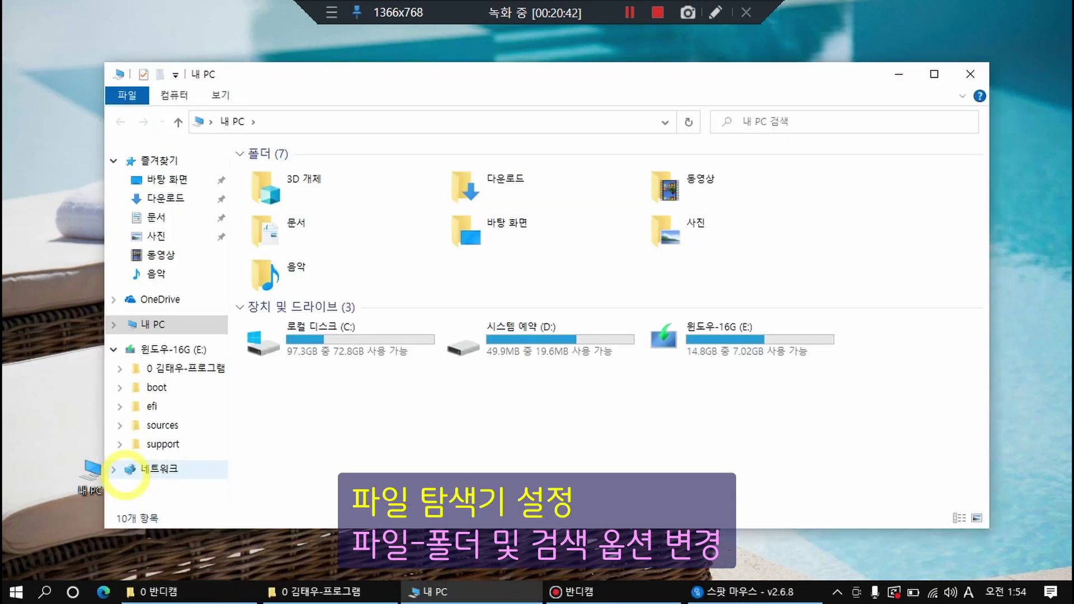
Step: Set File Explorer to open to This PC (내 PC) in the folder options
click(127, 95)
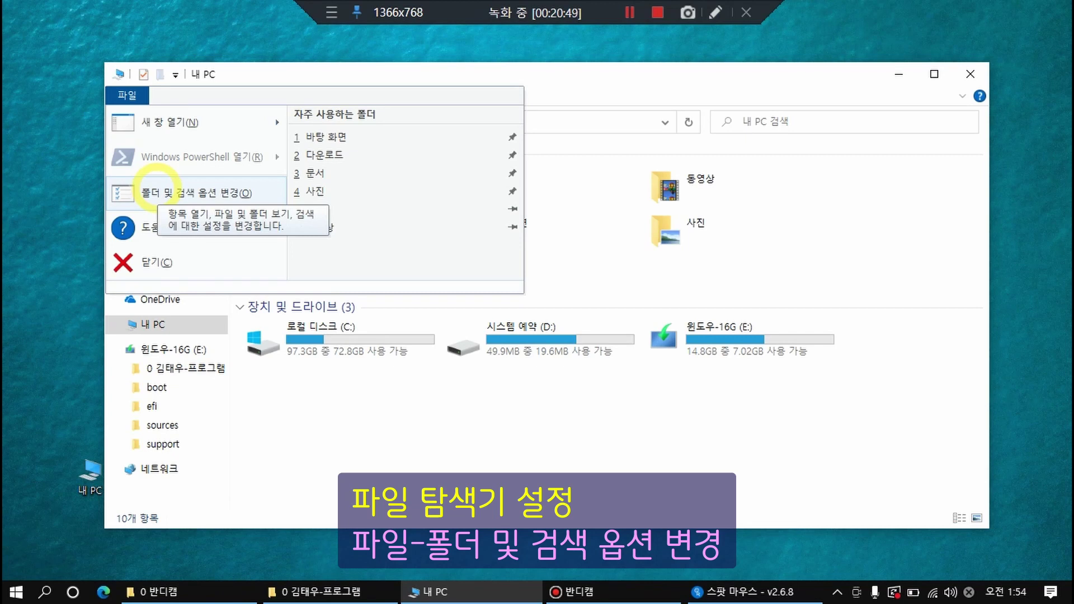
click(159, 192)
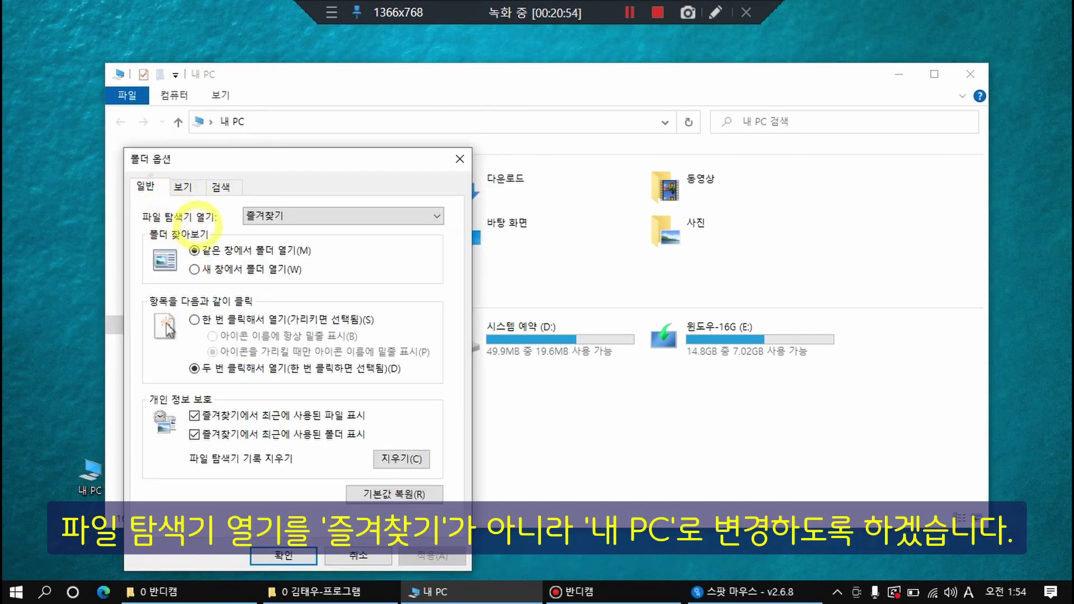
click(273, 216)
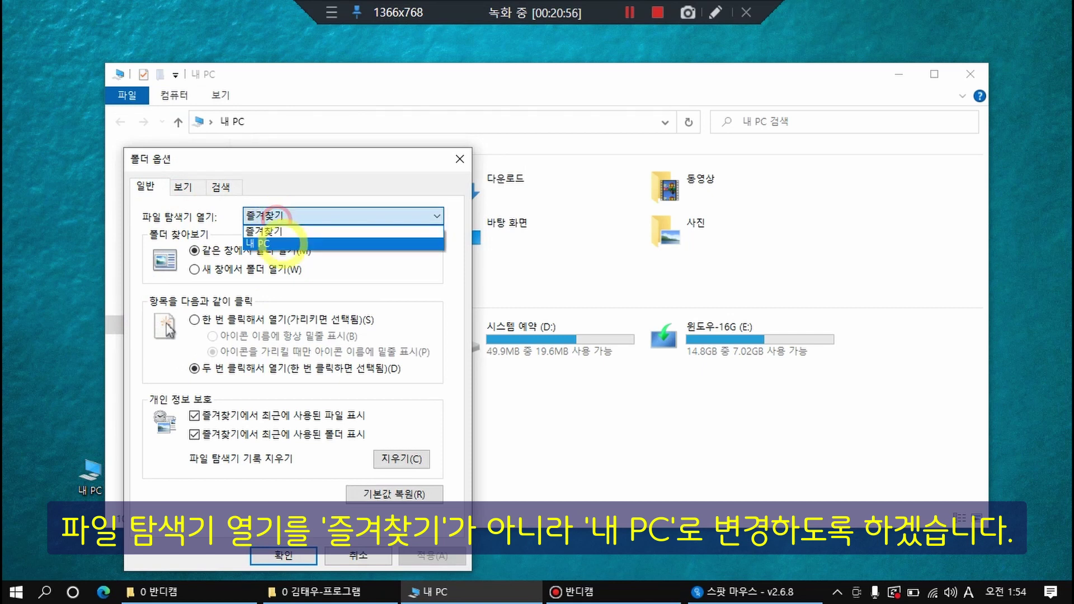
click(282, 243)
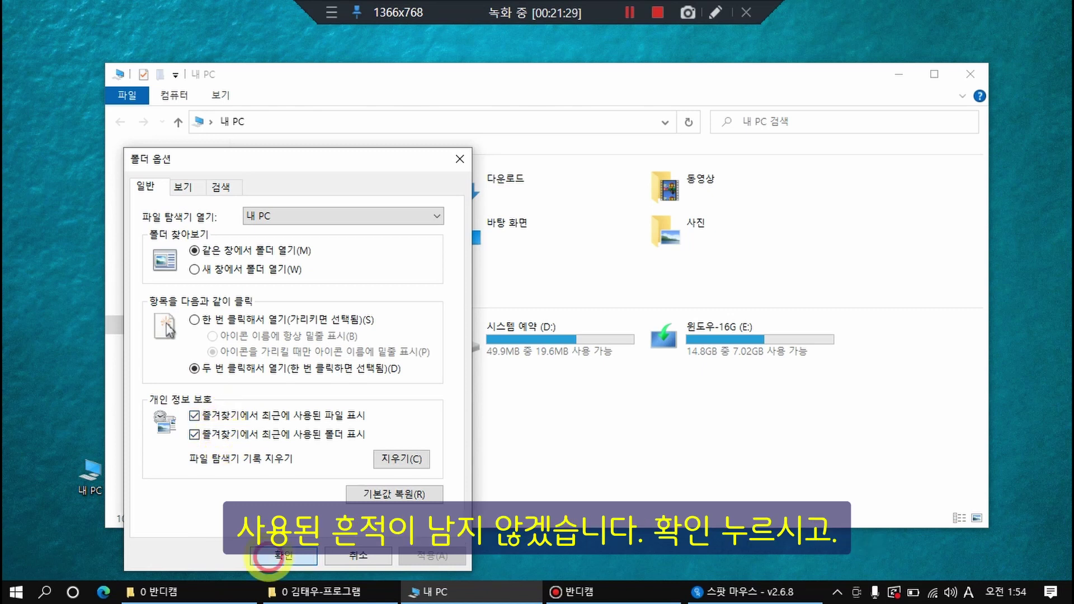
click(267, 557)
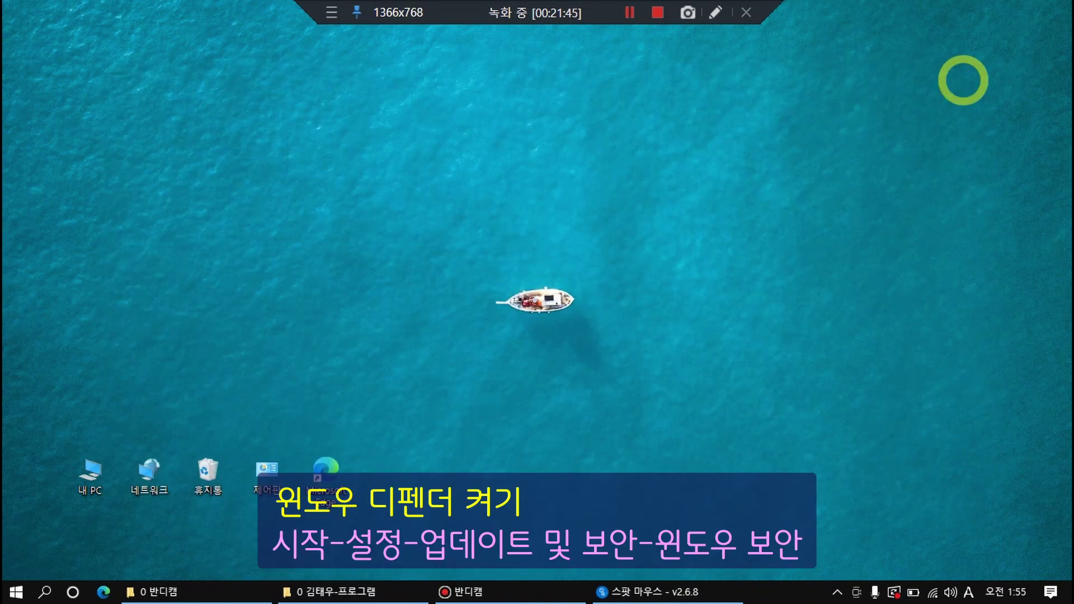
Step: Open the Windows Security (Windows 보안) page in the Update & Security (업데이트 및 보안) settings
click(15, 592)
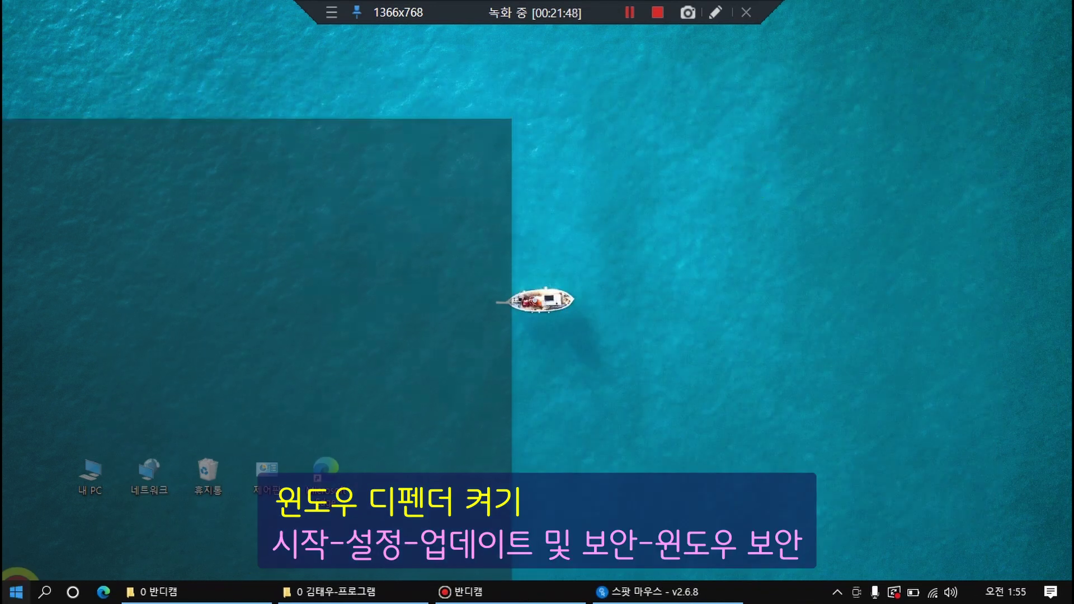
click(22, 523)
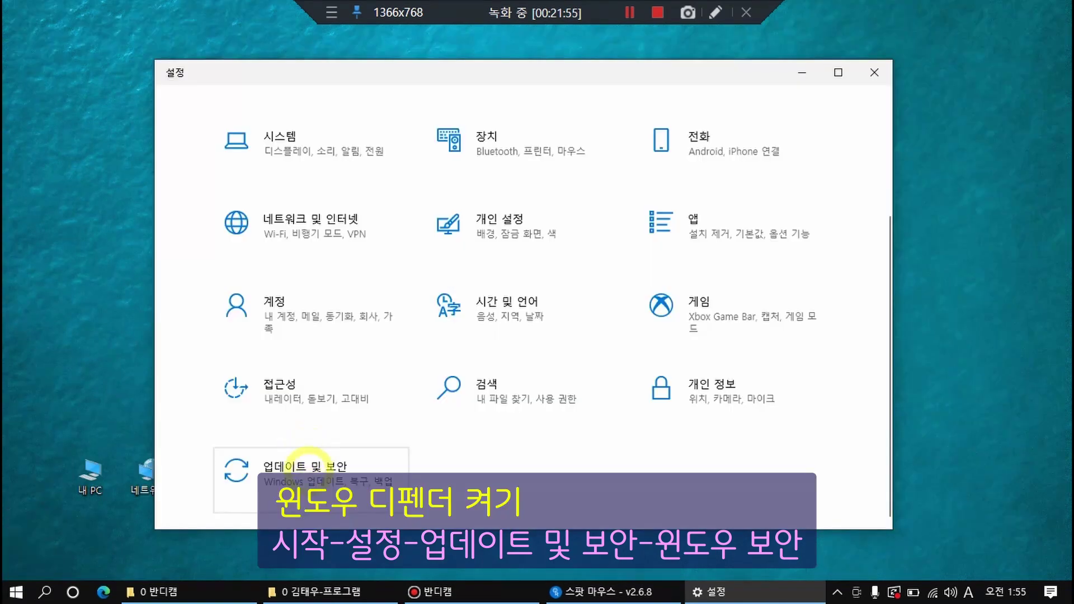
click(279, 465)
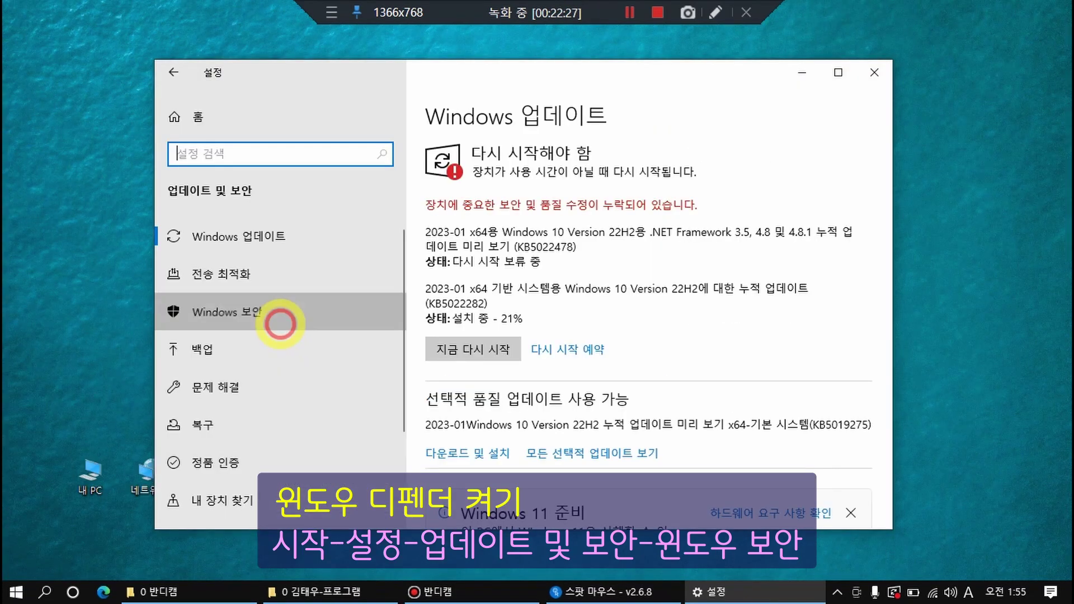
click(281, 319)
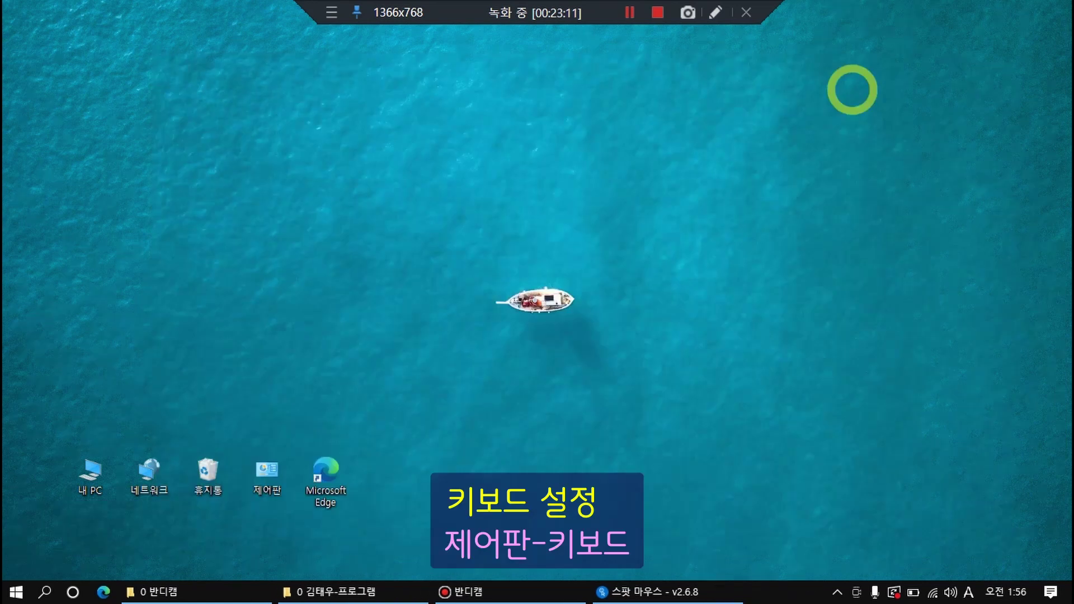
Step: Set the keyboard's repeat delay (재입력 시간) to the shortest value in the Control Panel's keyboard properties
double_click(269, 473)
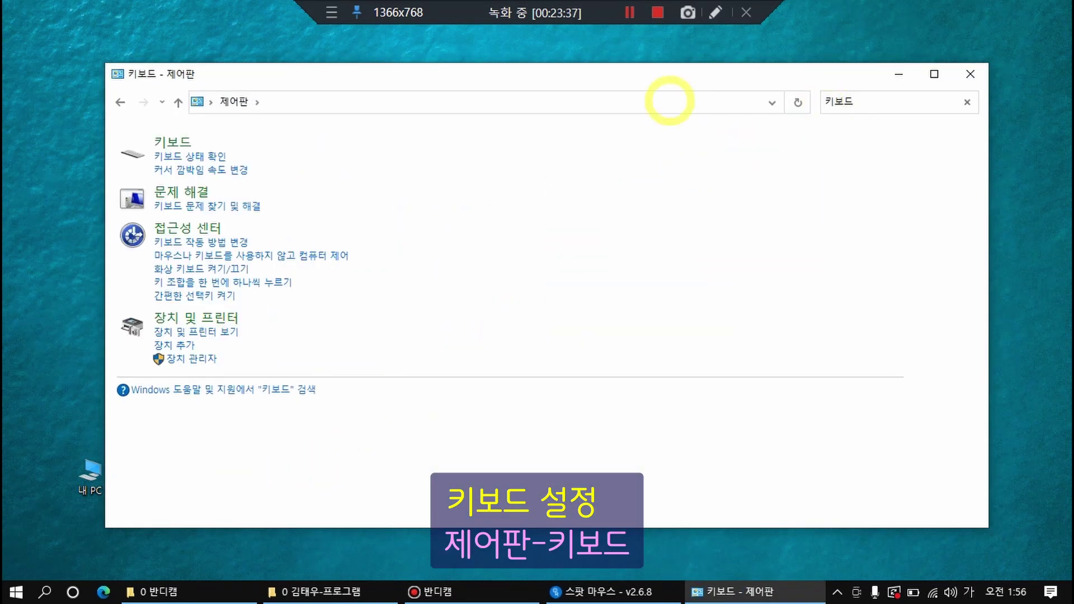
click(181, 137)
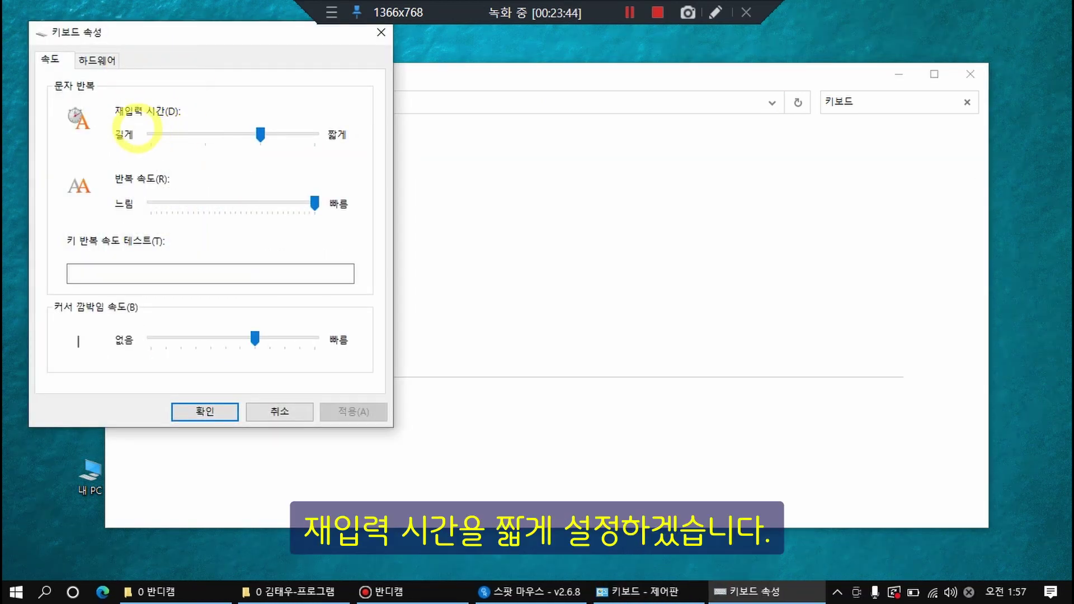
drag(260, 134, 330, 134)
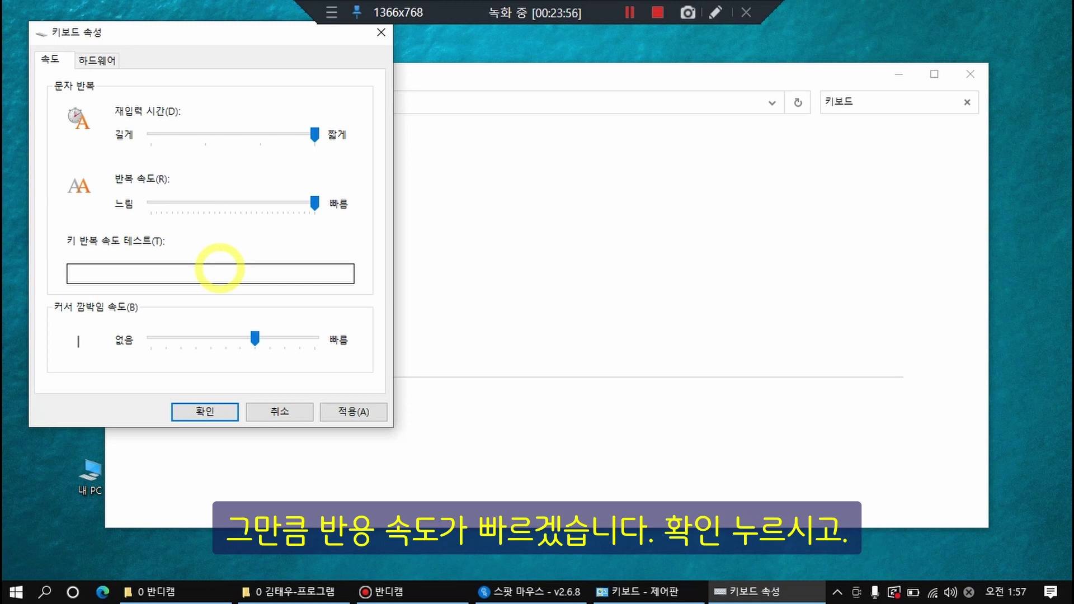
click(211, 409)
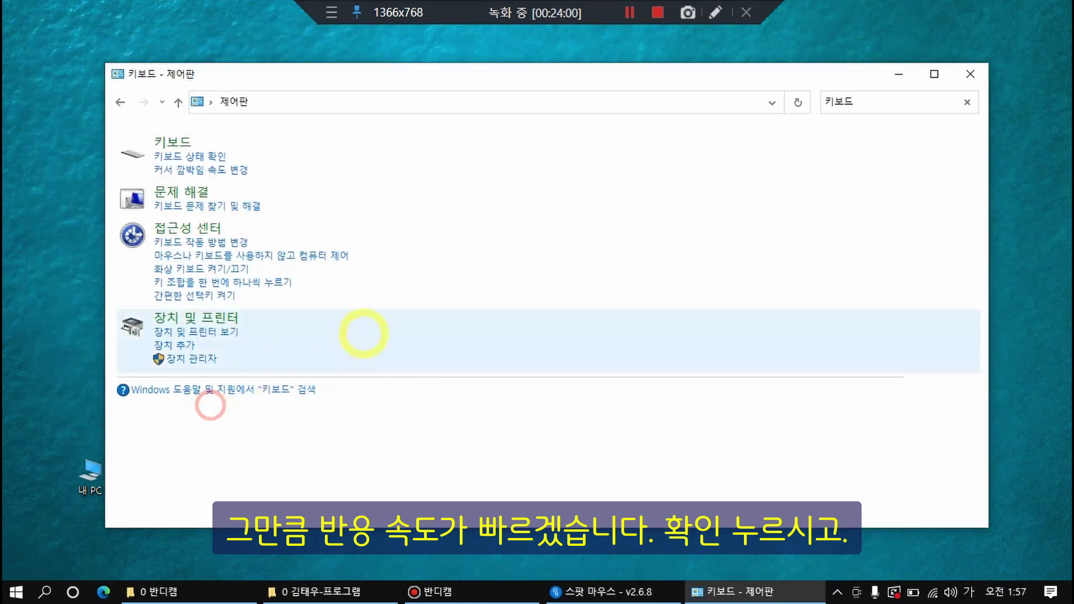
Step: Find the power options (전원 옵션) in the Control Panel and create a custom power plan based on High performance (고성능)
click(863, 102)
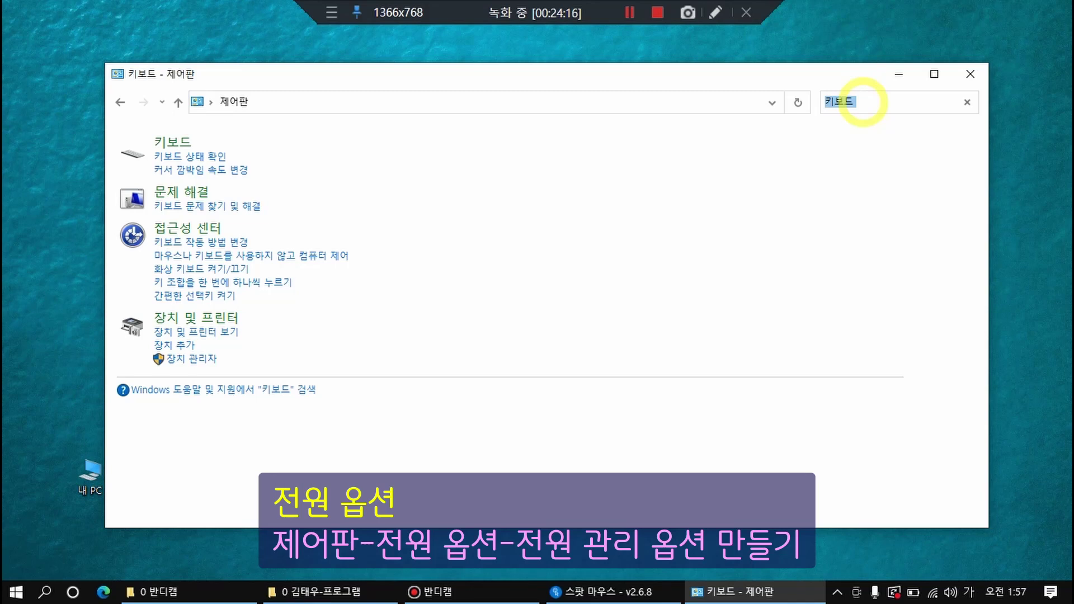
text(전원옵)
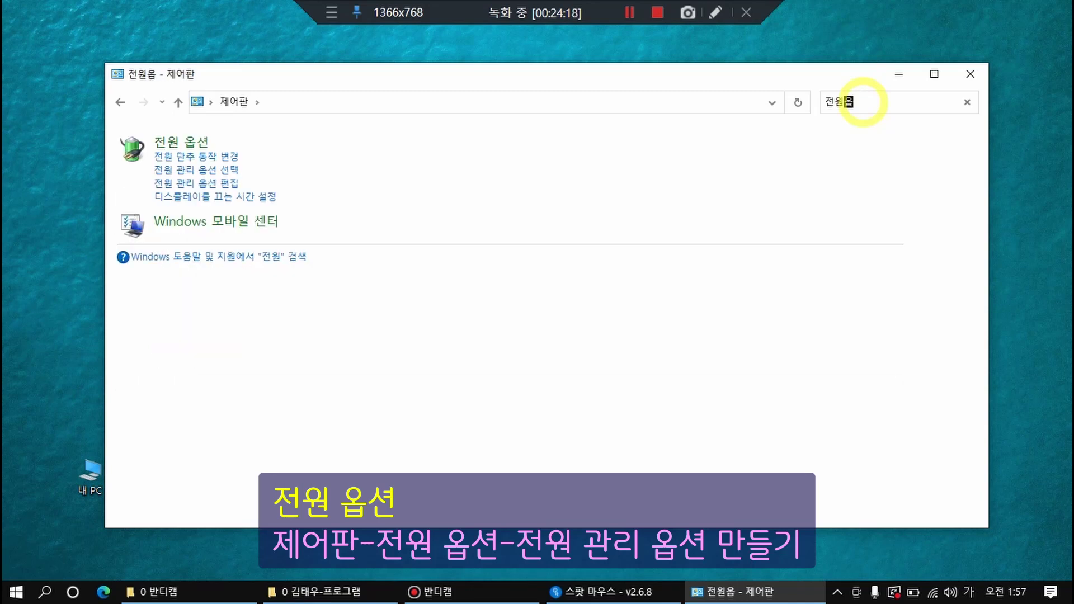
click(210, 211)
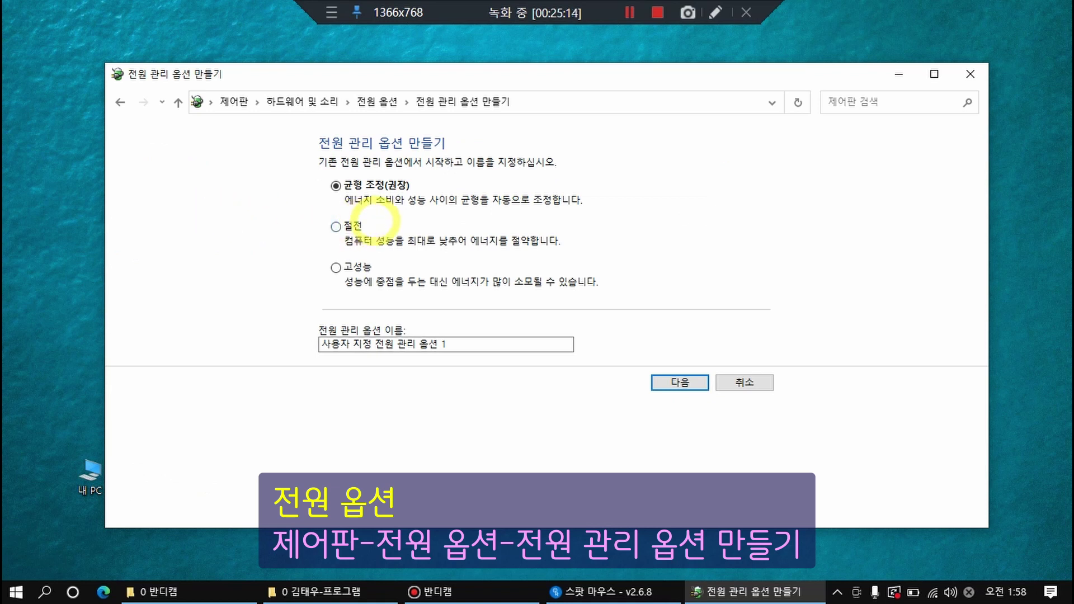
click(335, 268)
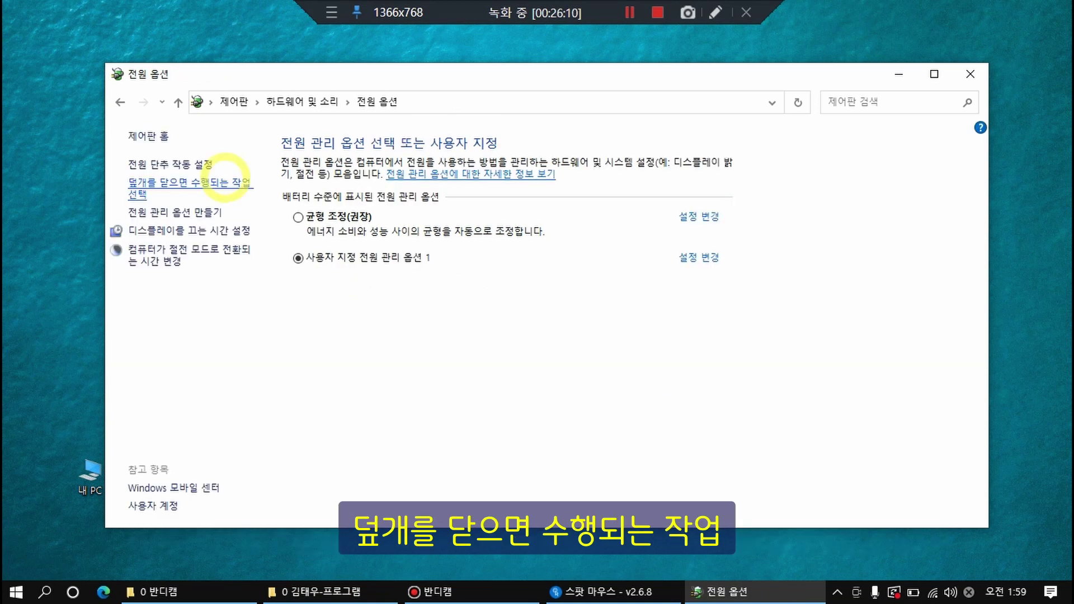
Step: Set closing the lid to do nothing (아무 것도 안 함) on both battery and plugged-in power, and save the changes
click(225, 183)
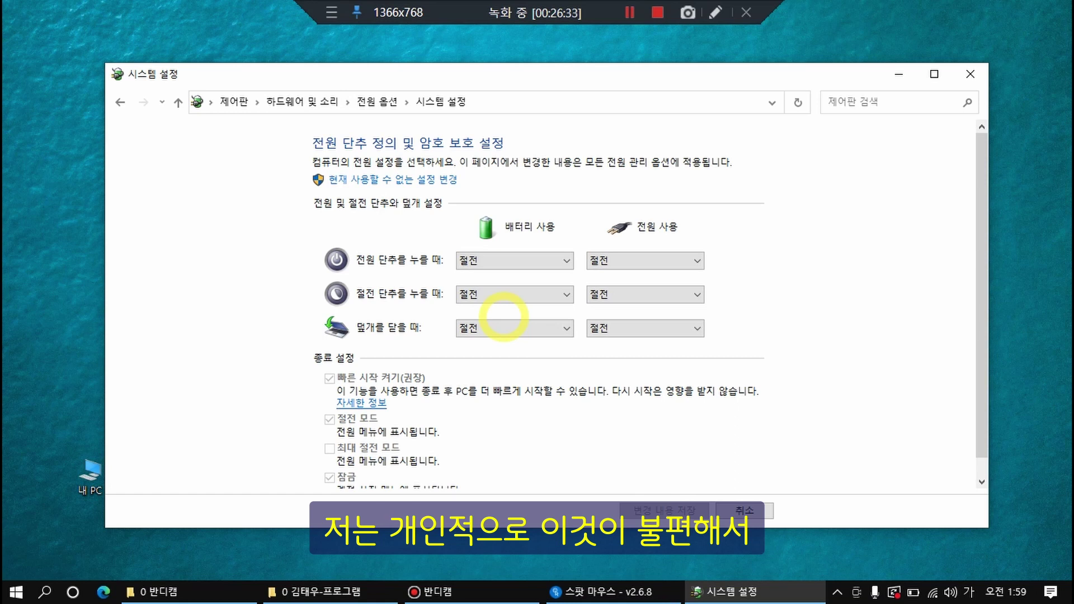
click(498, 328)
click(511, 344)
click(613, 327)
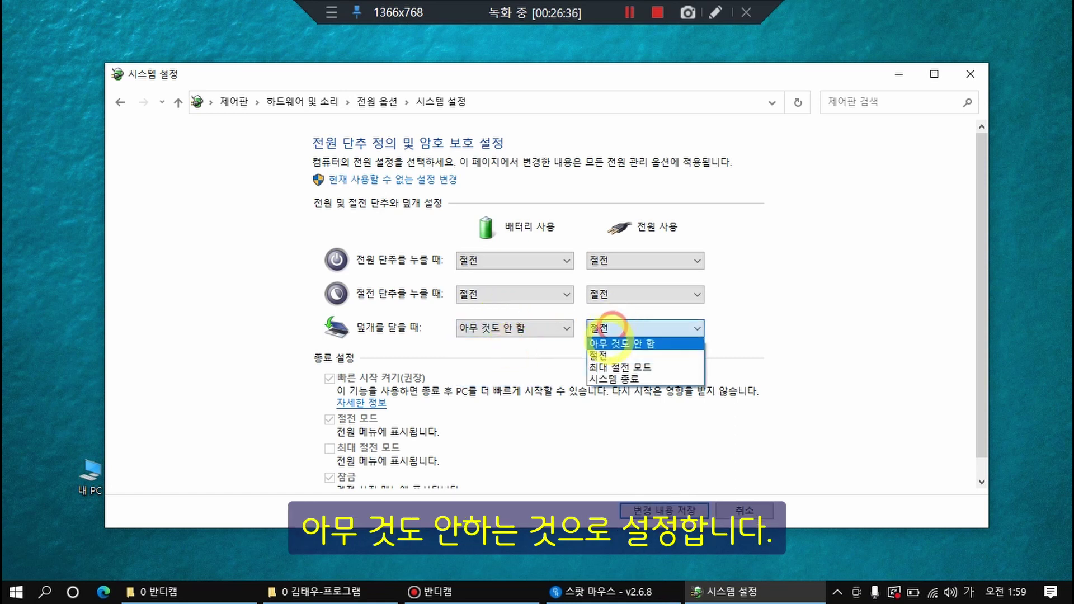
click(608, 343)
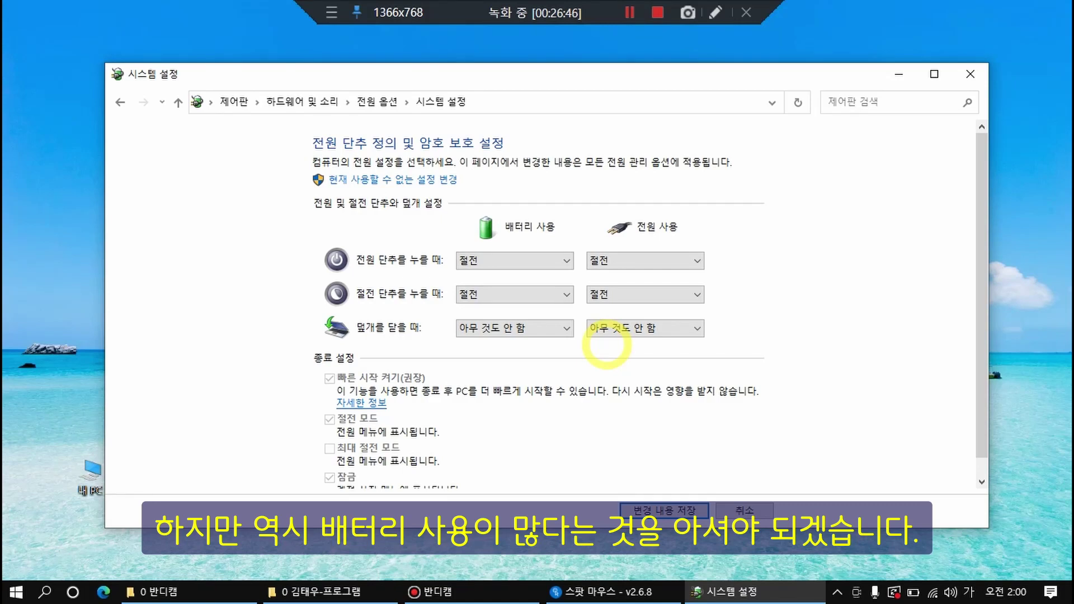
click(651, 516)
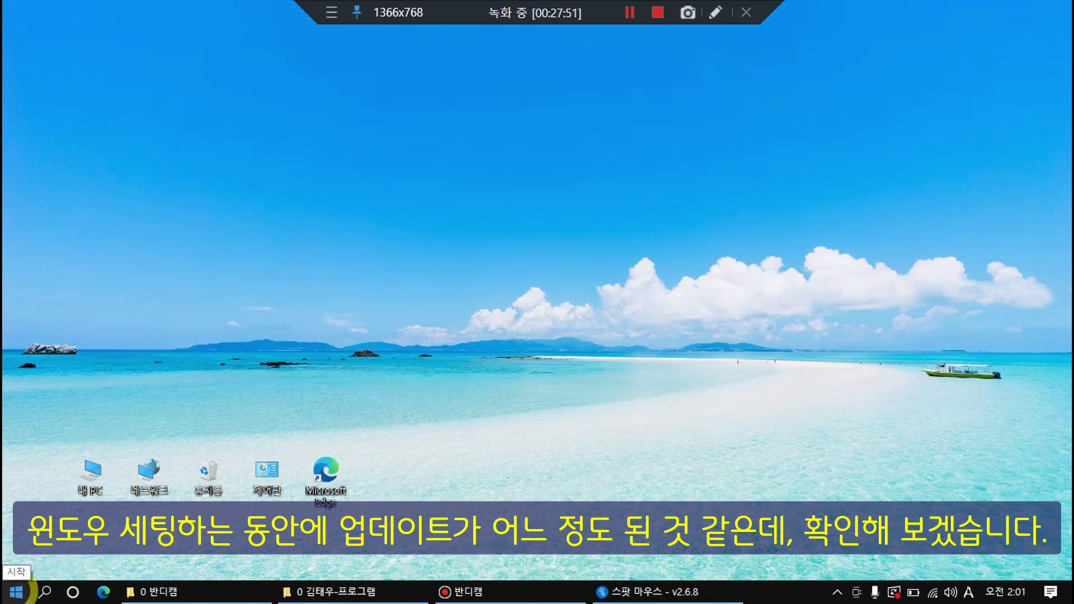
Step: Restart the computer immediately from the Windows Update settings to apply the pending updates
click(16, 593)
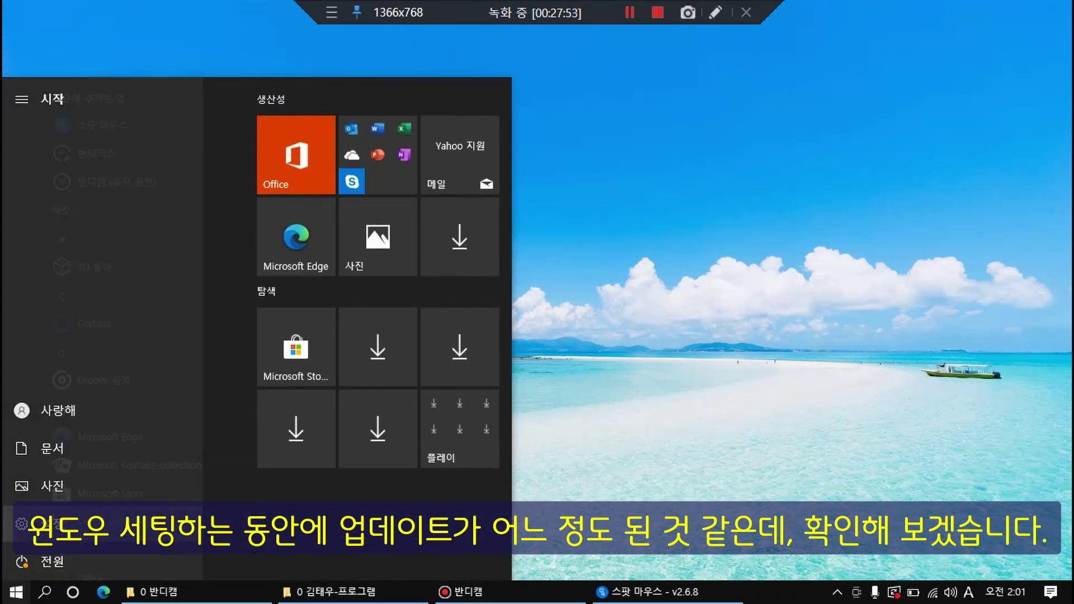
click(21, 525)
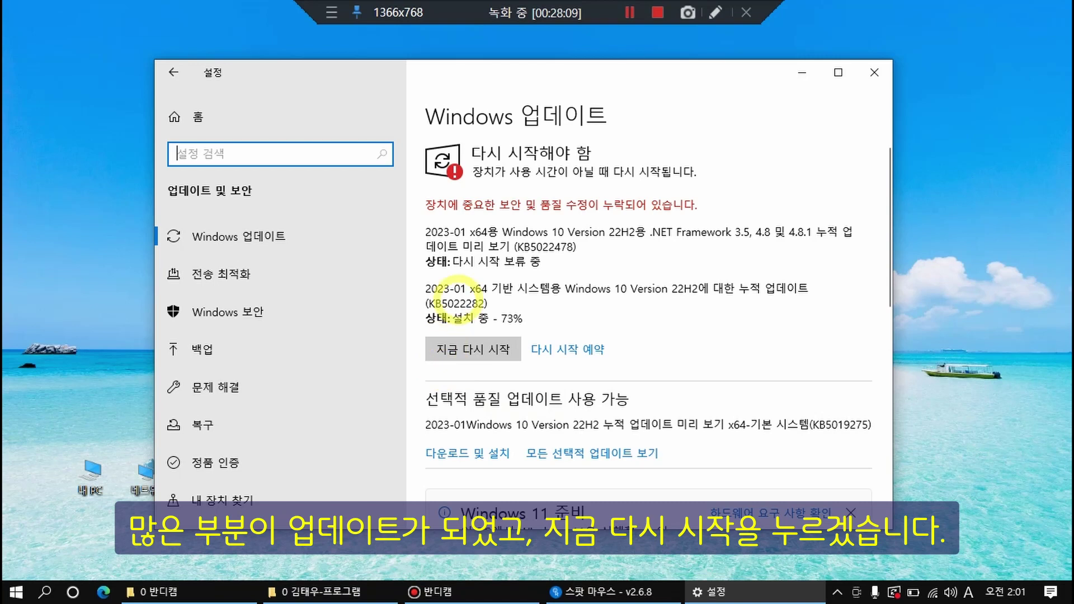
click(494, 357)
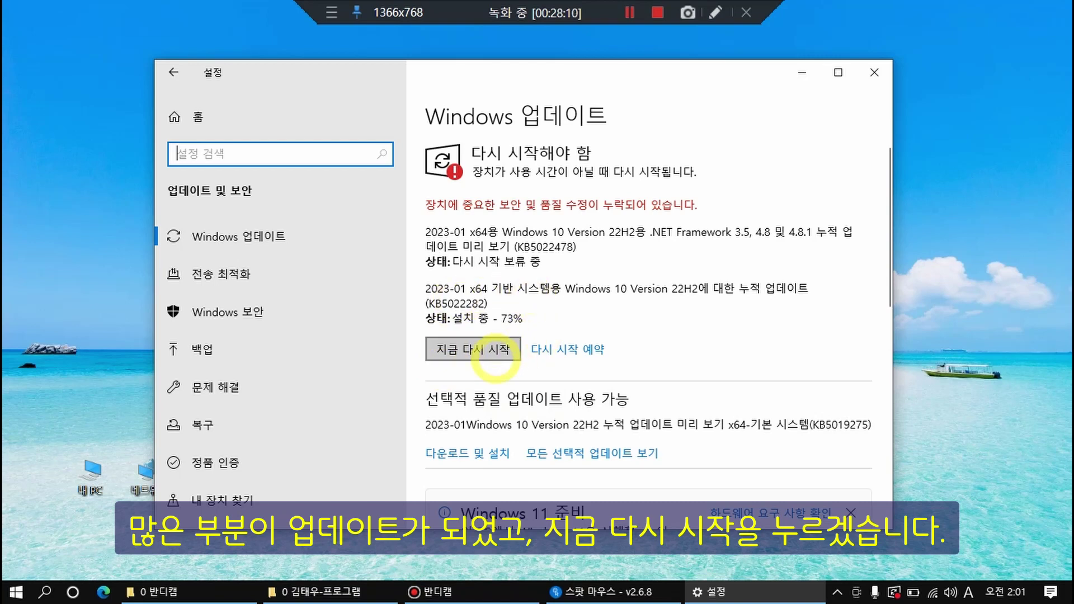